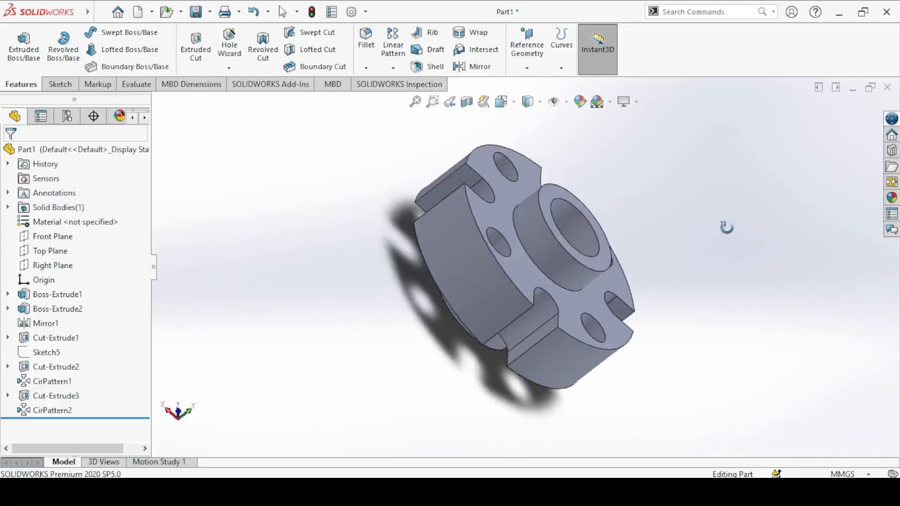
{"action": "key", "text": "ctrl+7"}
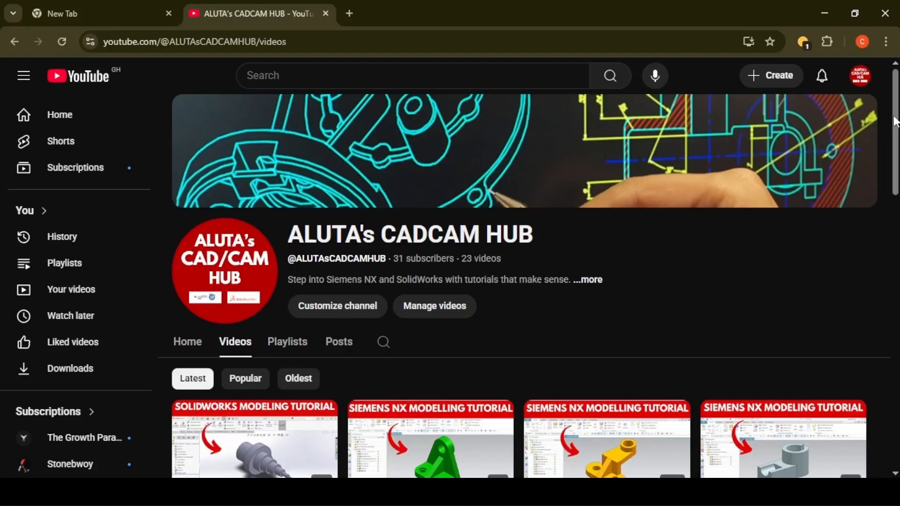
{"action": "scroll", "coordinate": [893, 240], "scroll_direction": "down", "scroll_amount": 9}
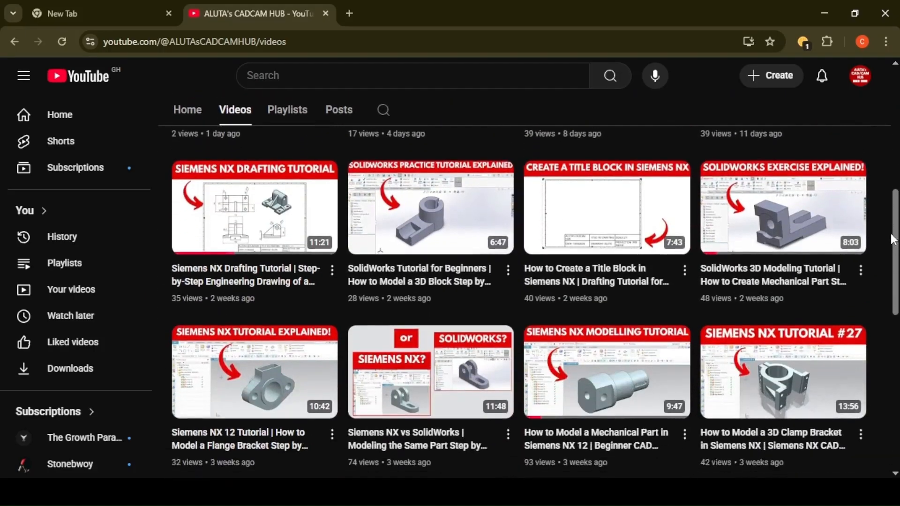
{"action": "left_click_drag", "start_coordinate": [893, 240], "coordinate": [878, 110]}
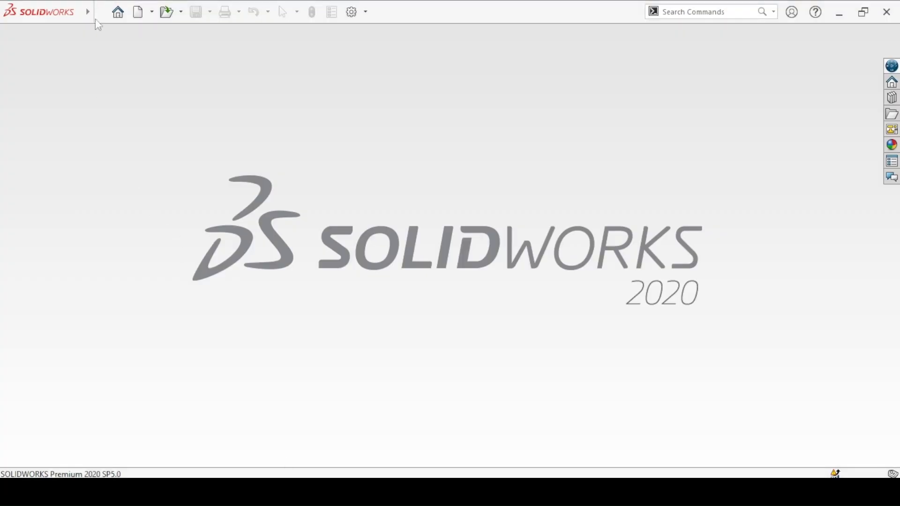
Step: Create a new part document
{"action": "left_click", "coordinate": [138, 12]}
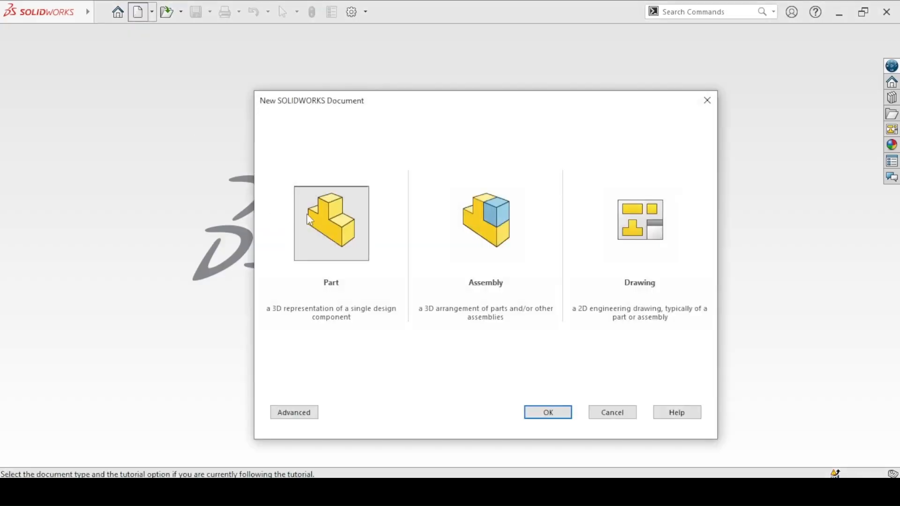
{"action": "left_click", "coordinate": [325, 241]}
{"action": "left_click", "coordinate": [543, 412]}
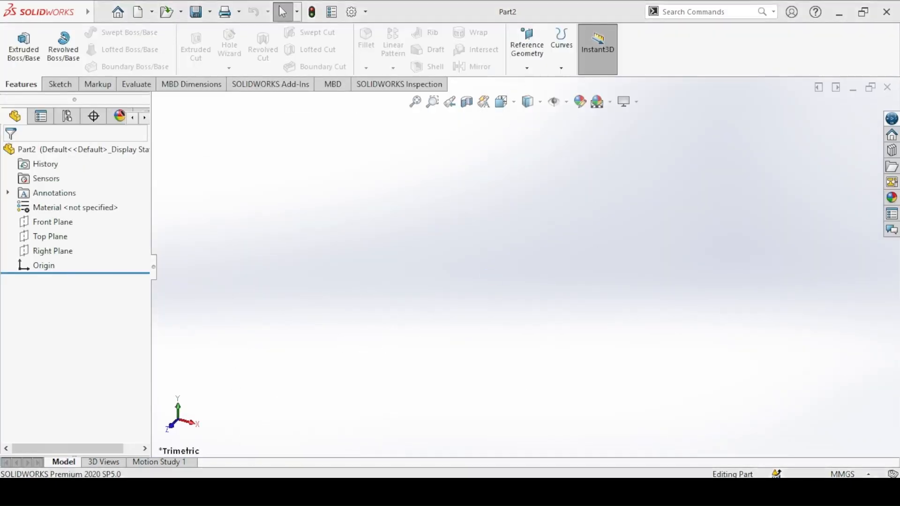
Step: Consult the reference drawing sketch.png, start an Extruded Boss/Base on the Top Plane and sketch a circle about 162 mm in diameter centred on the origin
{"action": "left_click", "coordinate": [398, 491]}
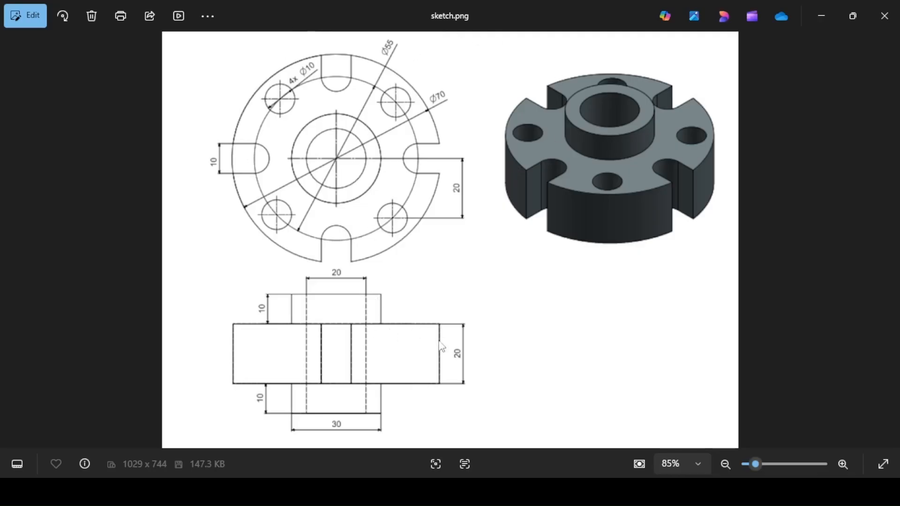
{"action": "left_click", "coordinate": [346, 491]}
{"action": "mouse_move", "coordinate": [3, 20]}
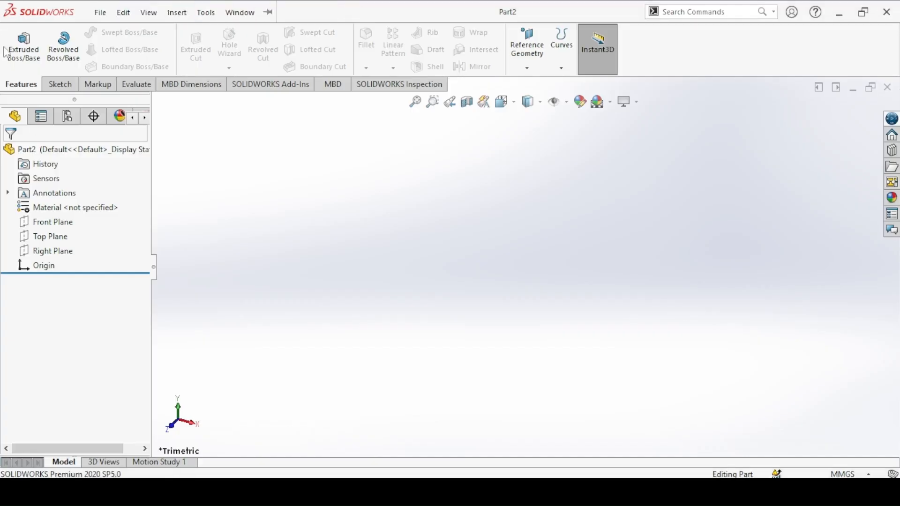
{"action": "left_click", "coordinate": [22, 47]}
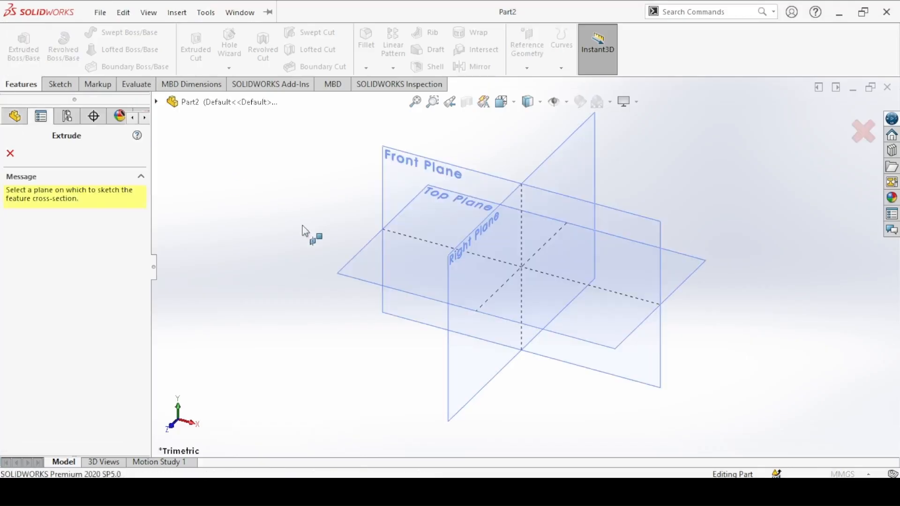
{"action": "left_click", "coordinate": [351, 282]}
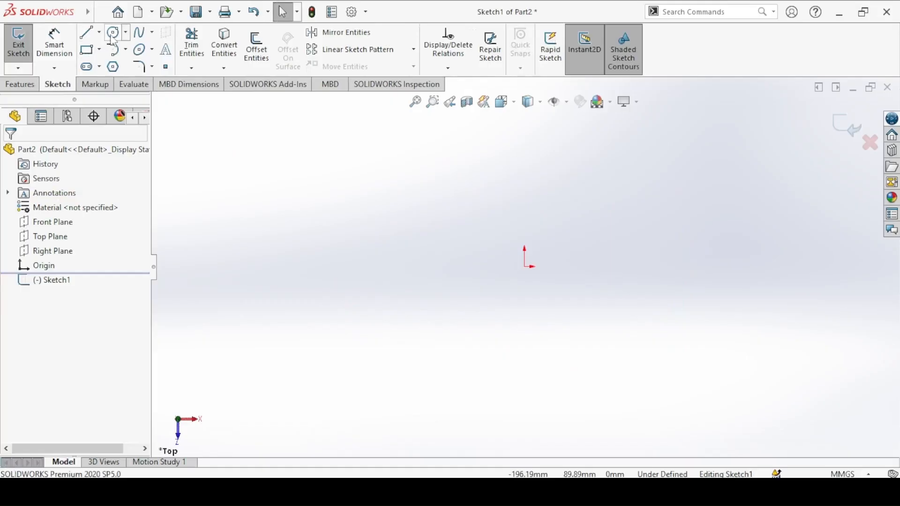
{"action": "left_click", "coordinate": [113, 34]}
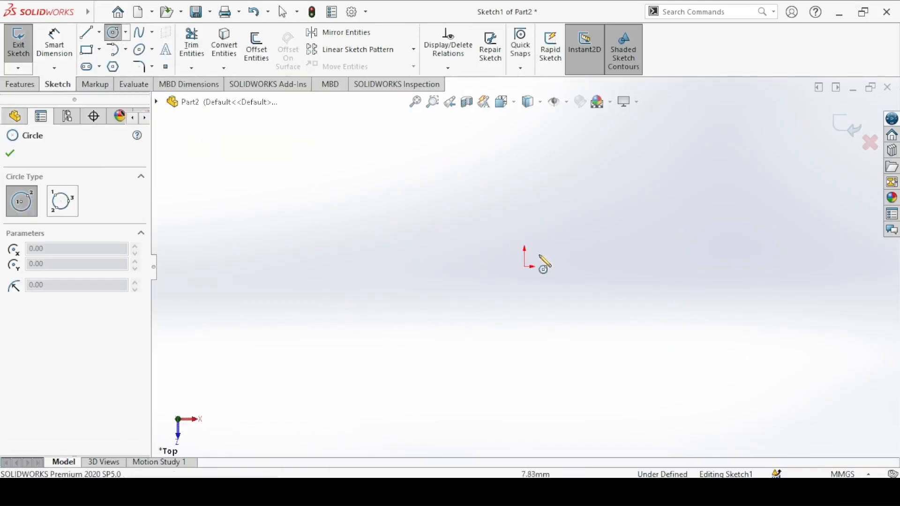
{"action": "left_click", "coordinate": [524, 267]}
{"action": "left_click", "coordinate": [402, 191]}
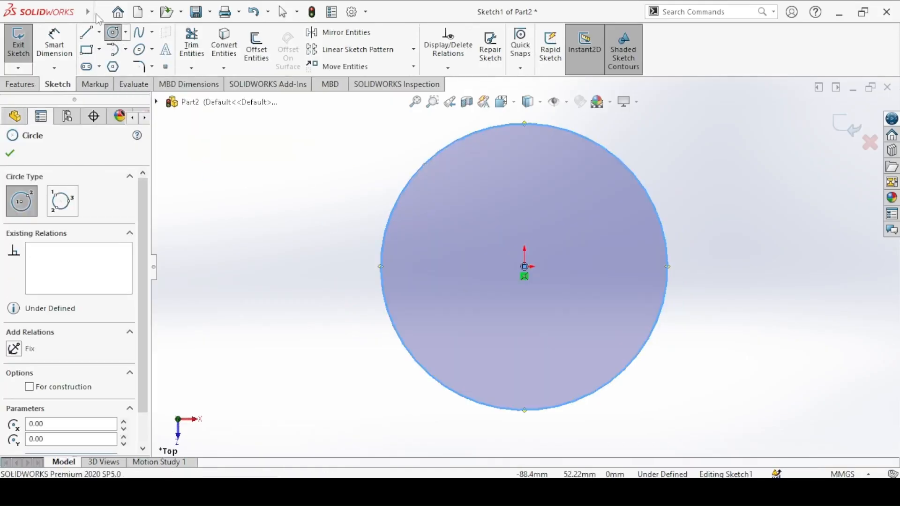
Step: Dimension the circle's diameter and set it to 70 mm
{"action": "left_click", "coordinate": [54, 45]}
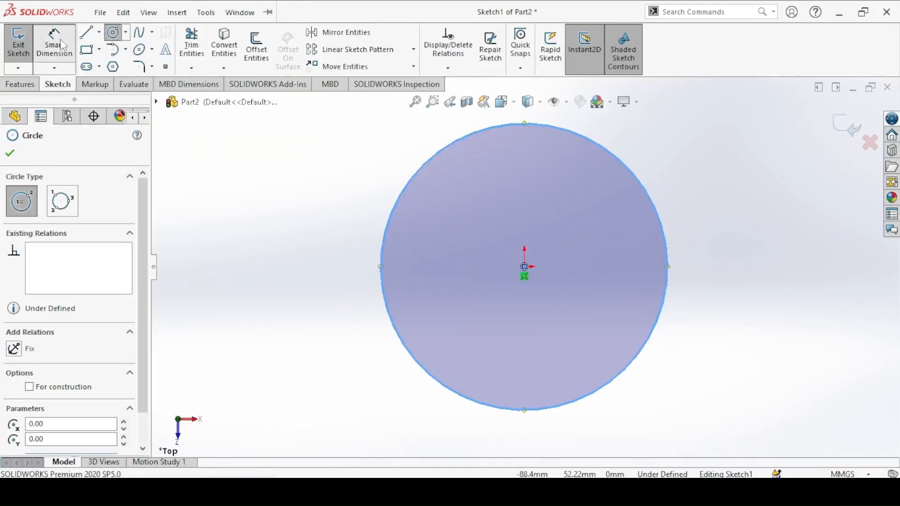
{"action": "left_click", "coordinate": [394, 195]}
{"action": "left_click", "coordinate": [352, 164]}
{"action": "type", "text": "7"}
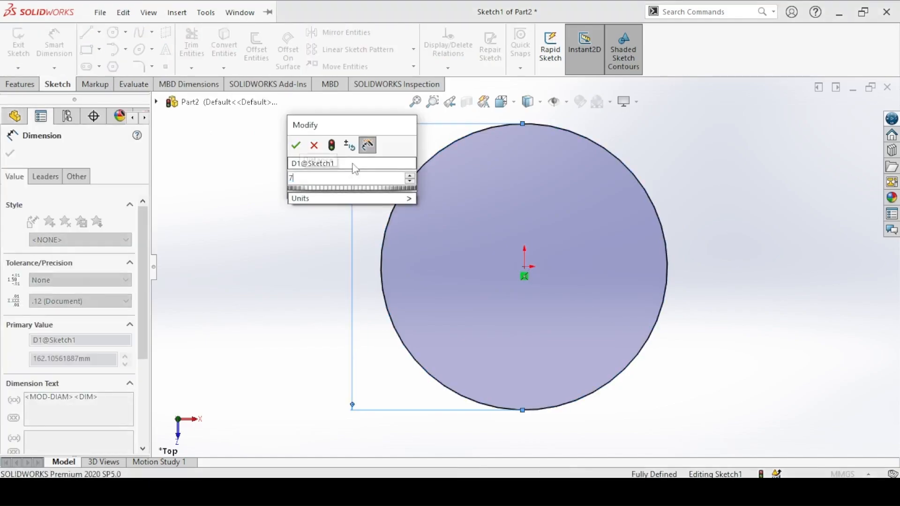
{"action": "type", "text": "0"}
{"action": "key", "text": "Return"}
{"action": "key", "text": "Escape"}
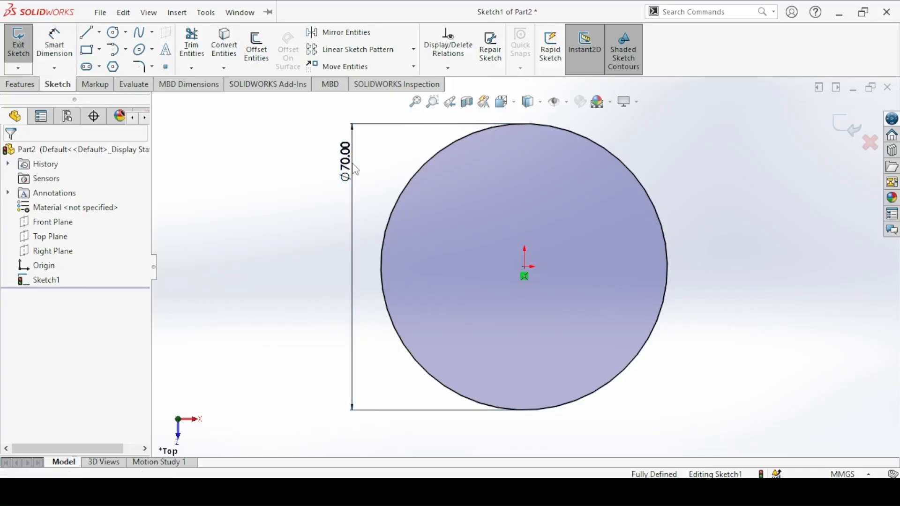
Step: Extrude the circle 20 mm with the Mid Plane end condition to form the base disc, checking against the reference drawing
{"action": "left_click", "coordinate": [18, 44]}
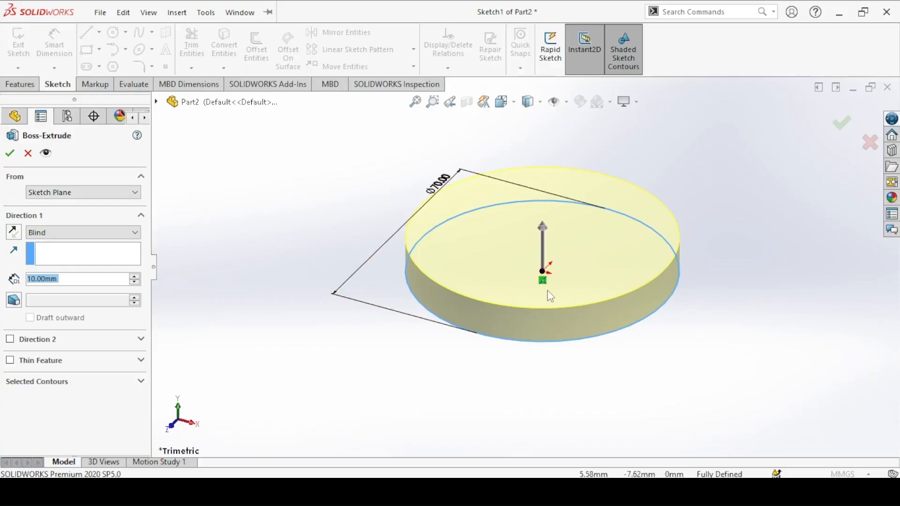
{"action": "left_click", "coordinate": [61, 234]}
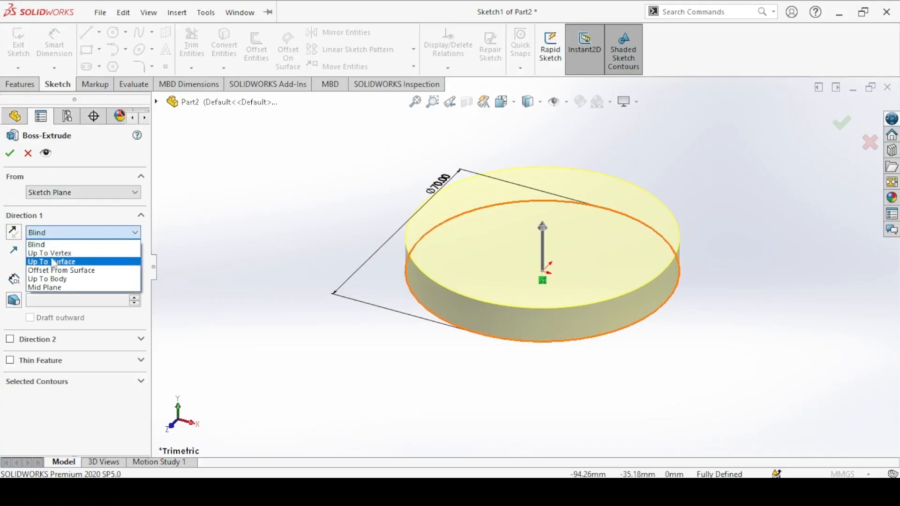
{"action": "left_click", "coordinate": [49, 286]}
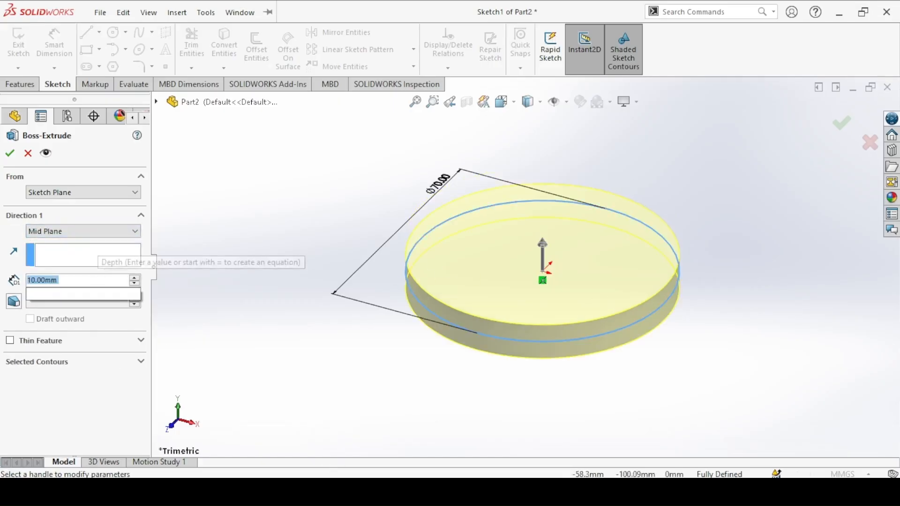
{"action": "type", "text": "20"}
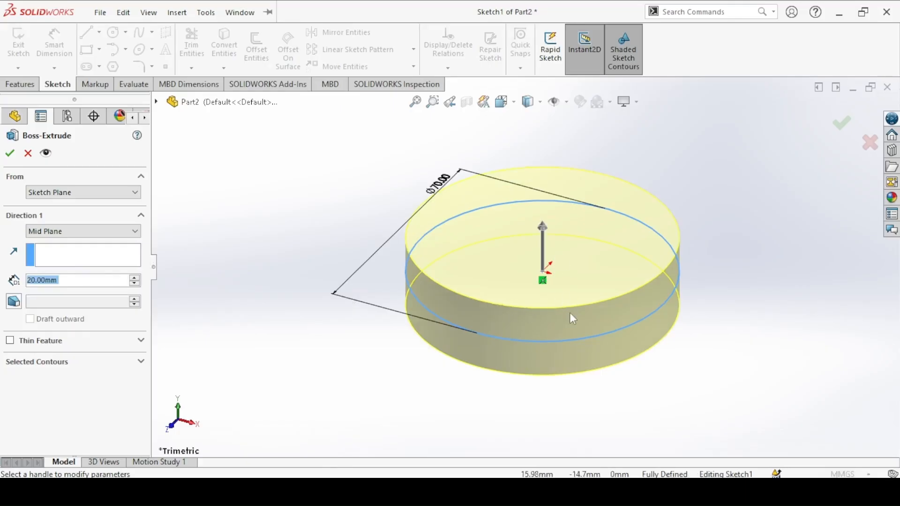
{"action": "left_click", "coordinate": [363, 492]}
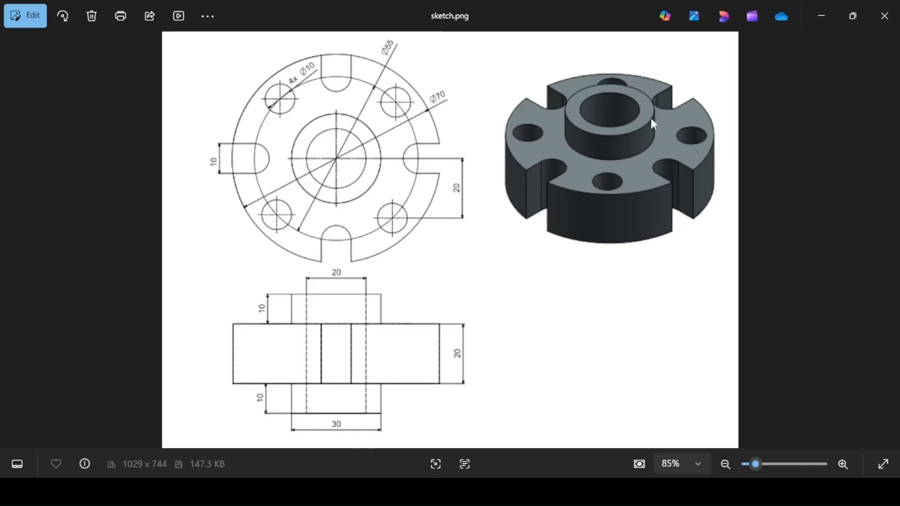
{"action": "key", "text": "alt+Tab"}
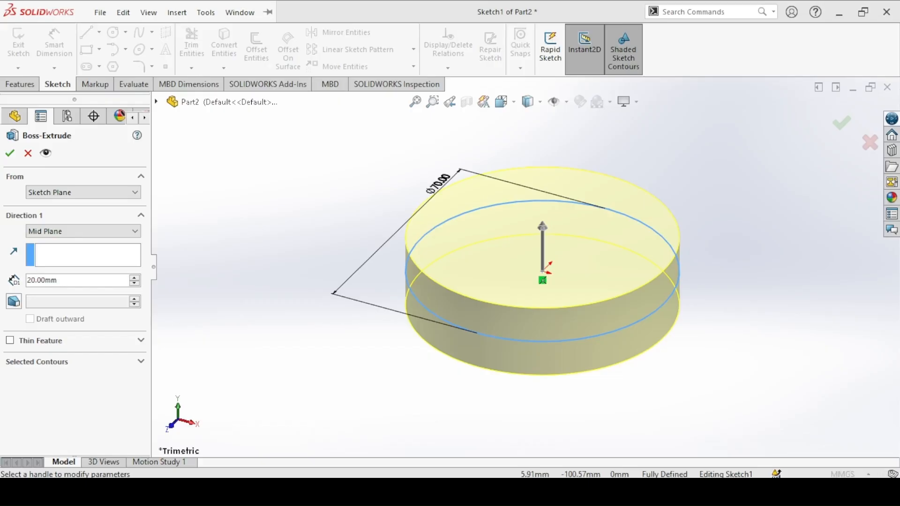
{"action": "left_click", "coordinate": [9, 153]}
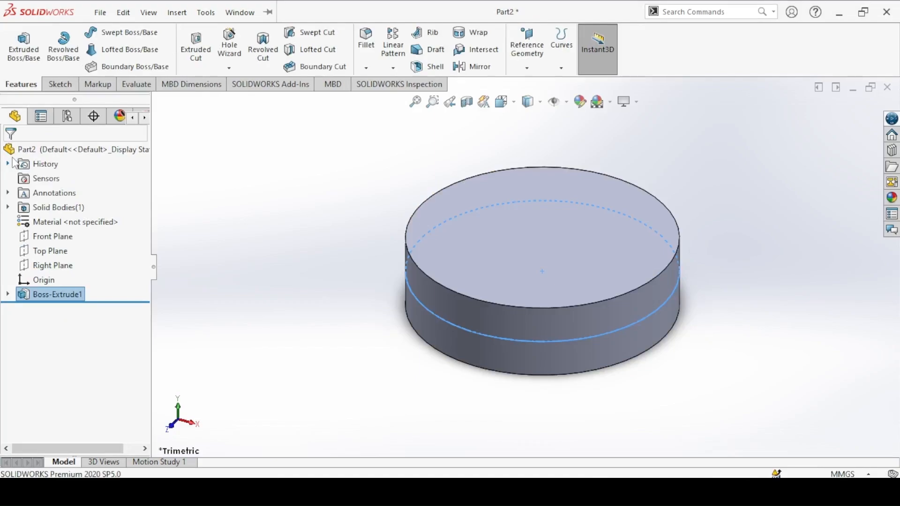
{"action": "left_click", "coordinate": [354, 271]}
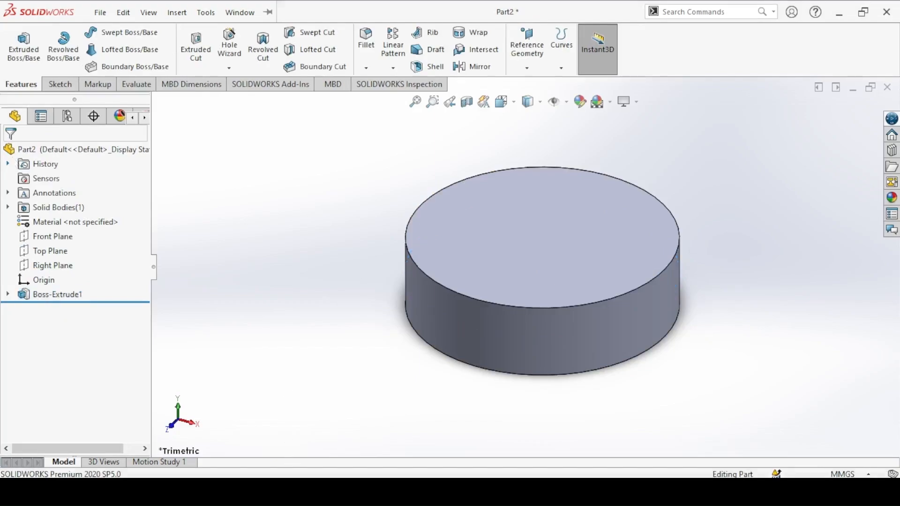
Step: Check the reference drawing, then sketch a circle about 42 mm in diameter on the disc's top face, centred on the origin, for a new boss
{"action": "key", "text": "alt+Tab"}
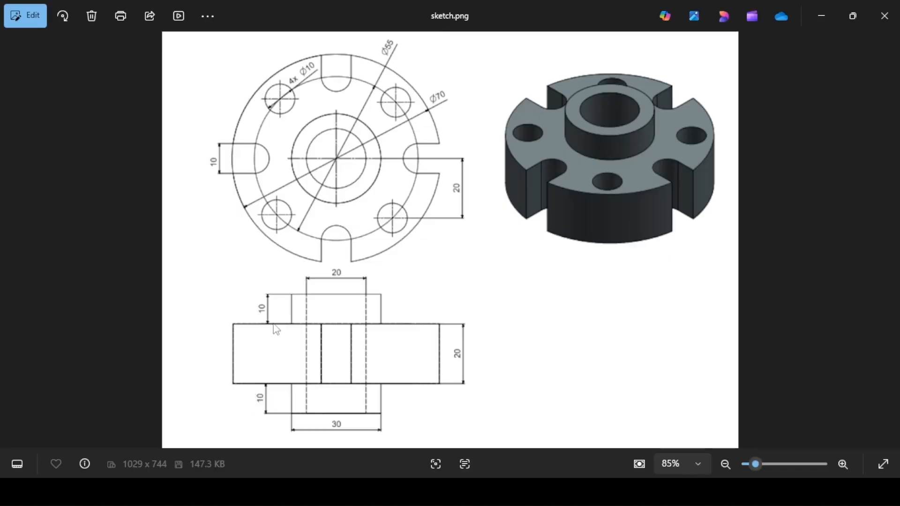
{"action": "left_click", "coordinate": [301, 487]}
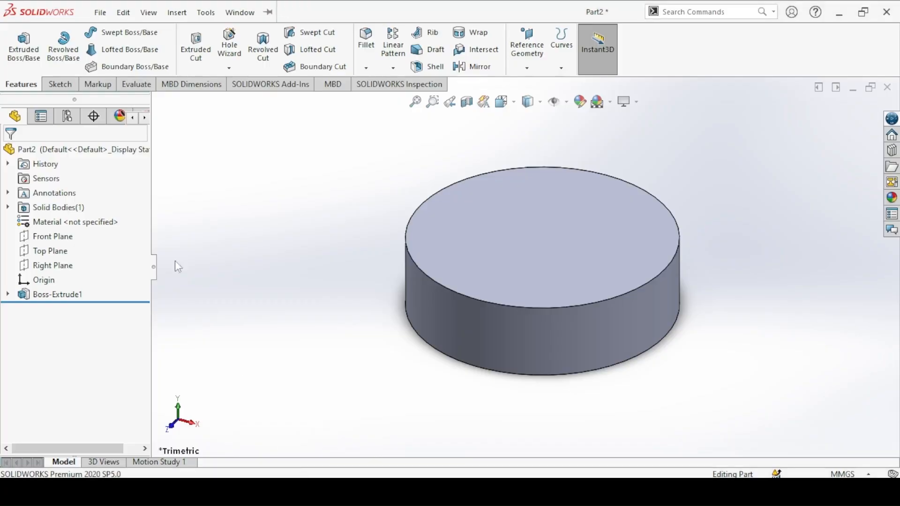
{"action": "left_click", "coordinate": [21, 51]}
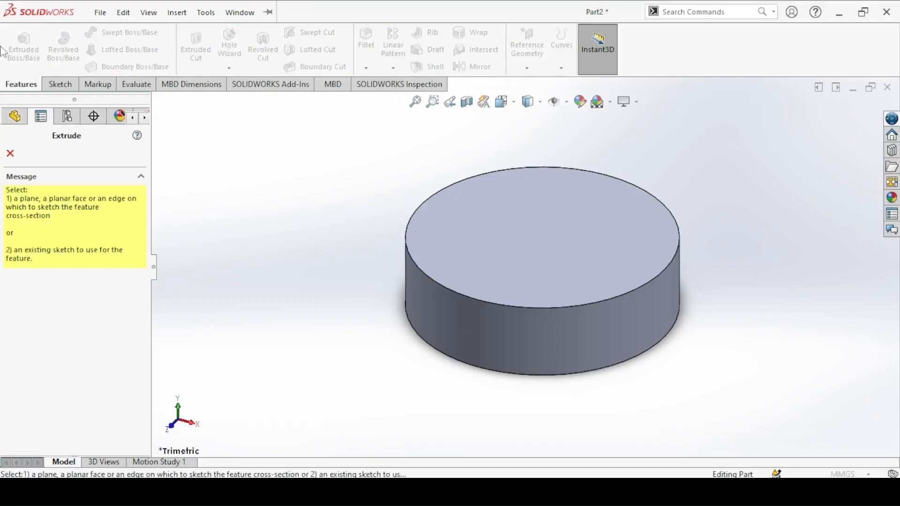
{"action": "left_click", "coordinate": [563, 237]}
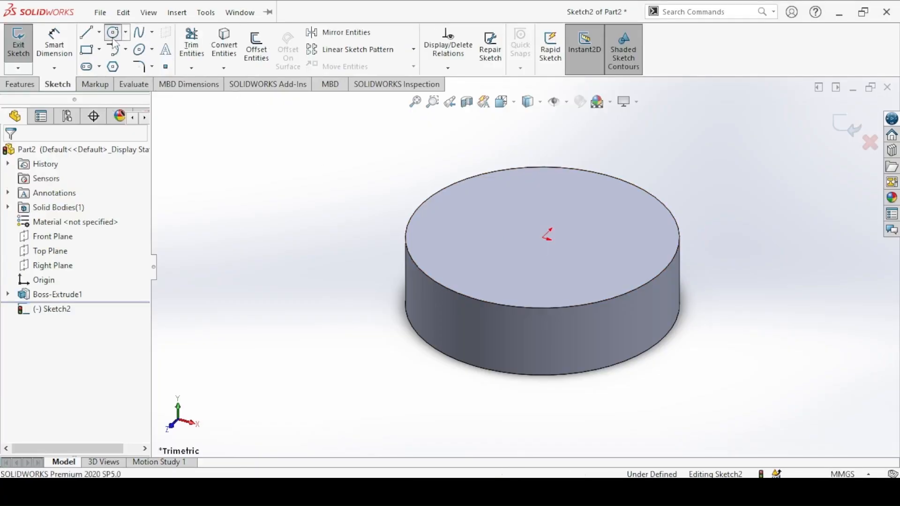
{"action": "left_click", "coordinate": [113, 33]}
{"action": "left_click", "coordinate": [543, 237]}
{"action": "left_click", "coordinate": [488, 207]}
Step: Dimension the circle on the disc's top face to a diameter of 30 mm
{"action": "left_click", "coordinate": [54, 44]}
{"action": "left_click", "coordinate": [505, 198]}
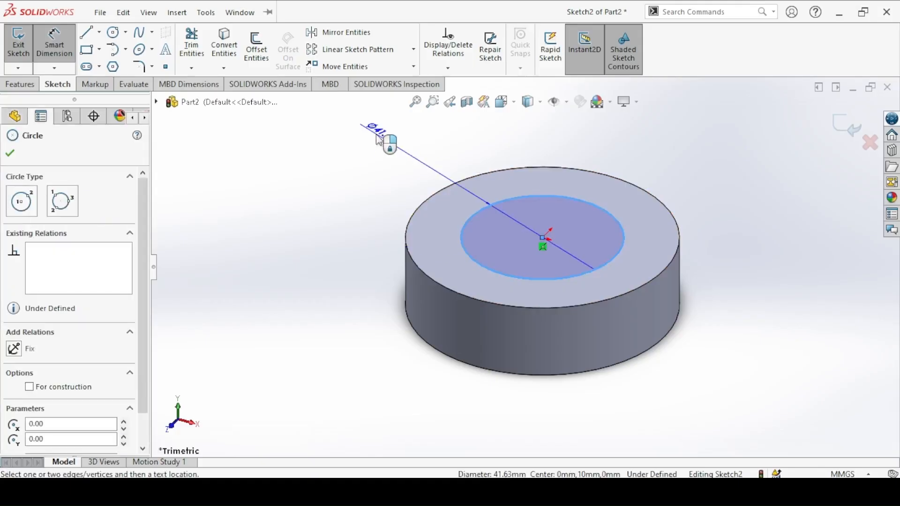
{"action": "left_click", "coordinate": [377, 139]}
{"action": "key", "text": "Return"}
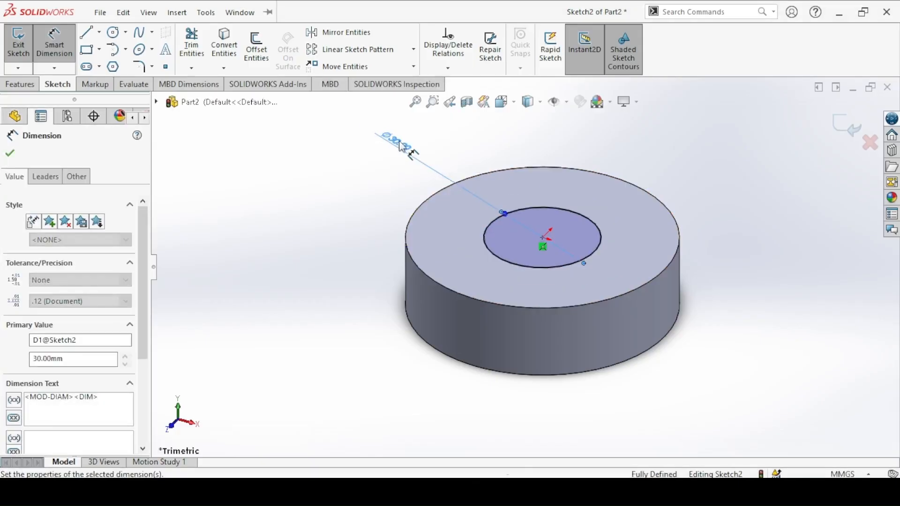
Step: Extrude the 30 mm circle 10 mm upward as a blind boss merged with the disc
{"action": "left_click", "coordinate": [177, 12]}
{"action": "left_click", "coordinate": [201, 388]}
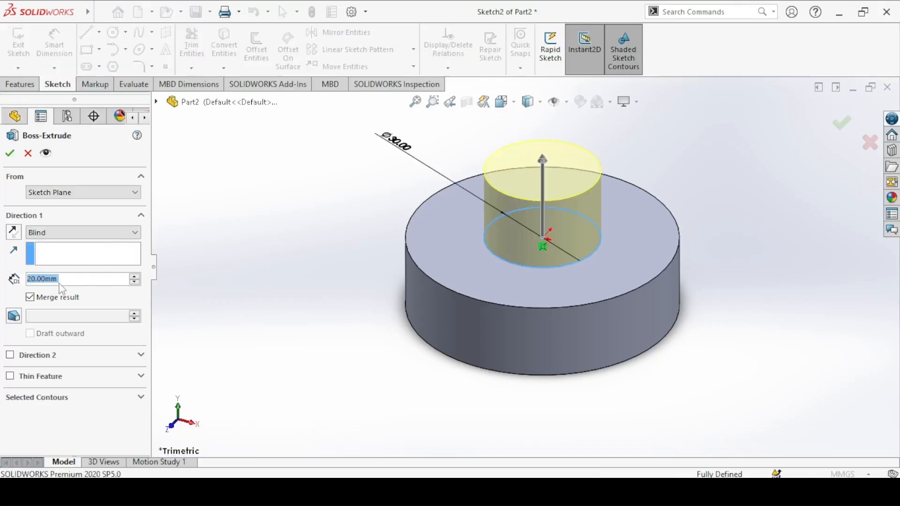
{"action": "type", "text": "10"}
{"action": "key", "text": "Return"}
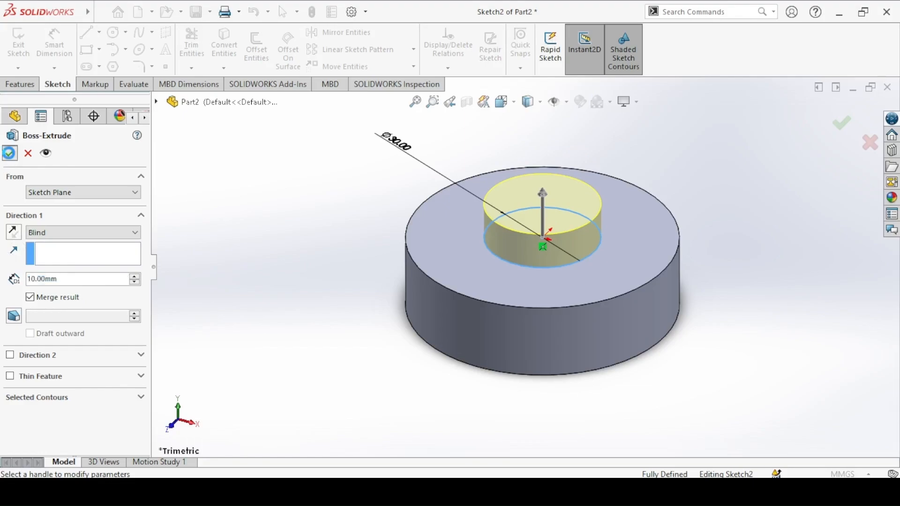
{"action": "left_click", "coordinate": [10, 154]}
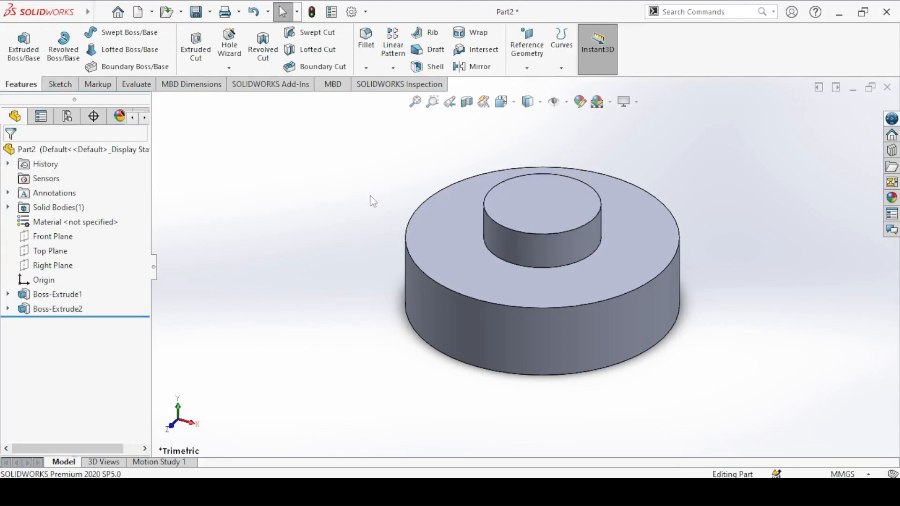
Step: Mirror the 30 mm boss about the Top Plane to add a matching boss on the disc's underside
{"action": "middle_click_drag", "start_coordinate": [426, 269], "coordinate": [474, 167]}
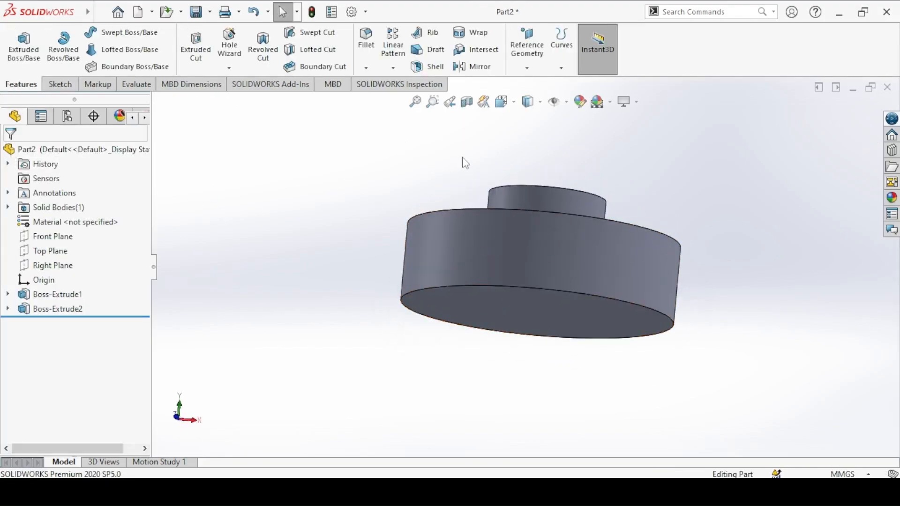
{"action": "left_click", "coordinate": [479, 70]}
{"action": "middle_click_drag", "start_coordinate": [409, 137], "coordinate": [426, 218]}
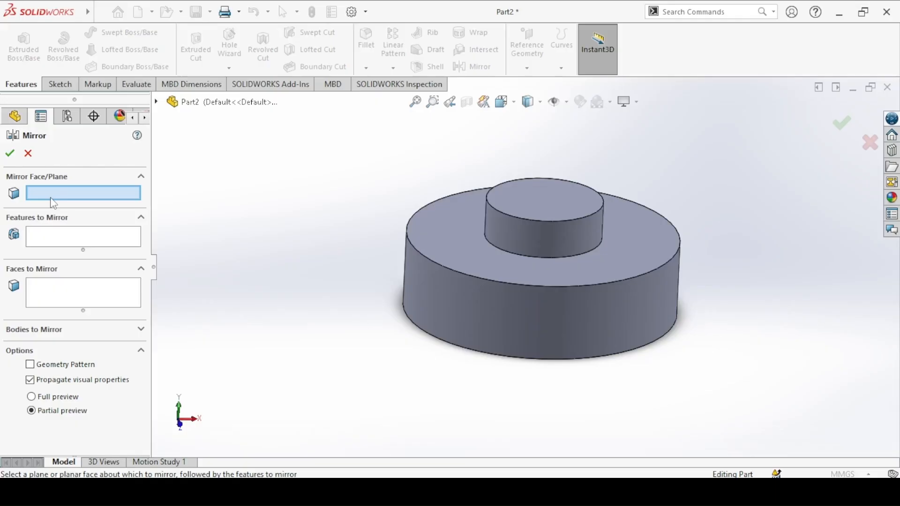
{"action": "left_click", "coordinate": [157, 102]}
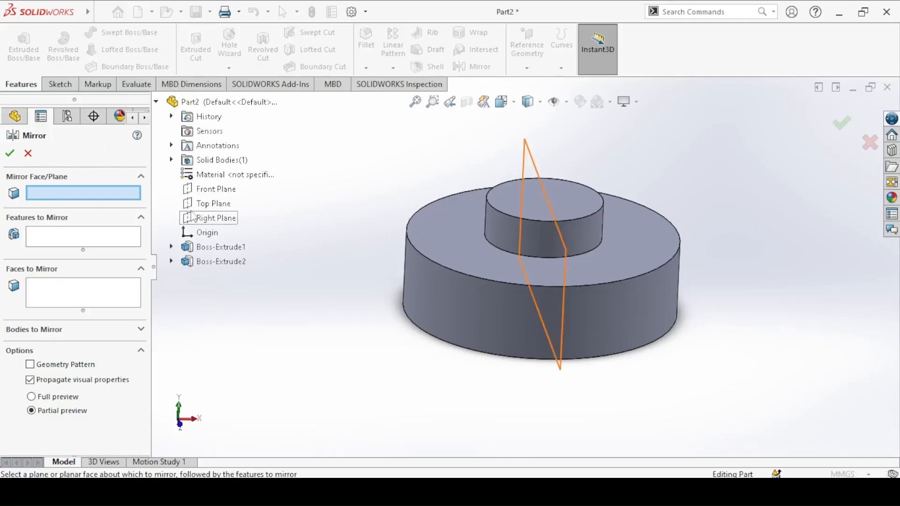
{"action": "left_click", "coordinate": [211, 205]}
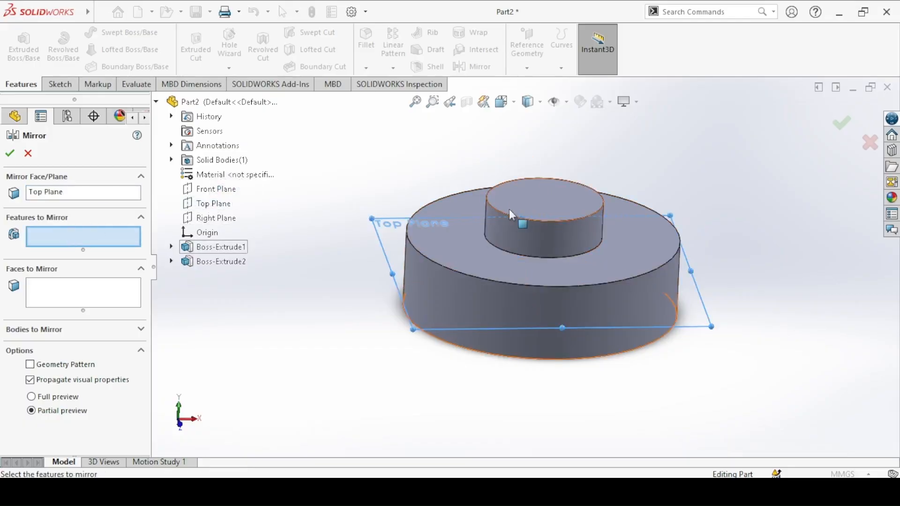
{"action": "left_click", "coordinate": [539, 201]}
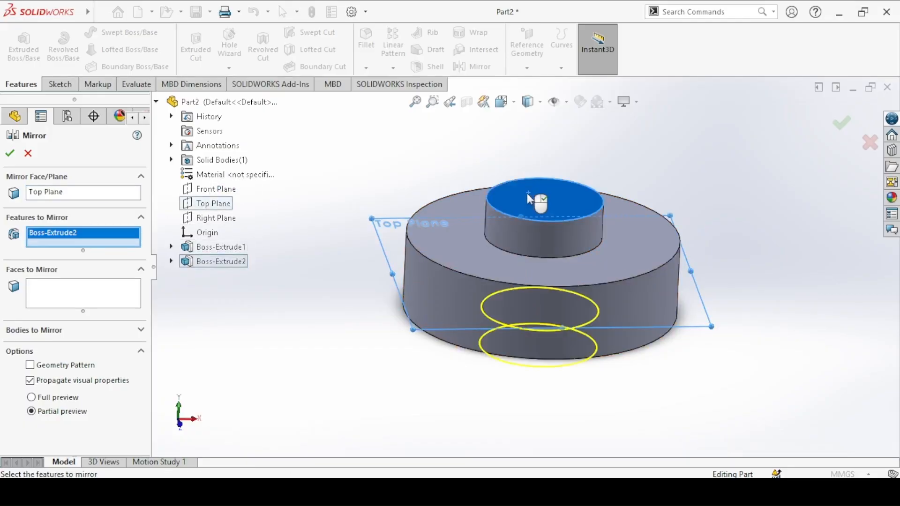
{"action": "left_click", "coordinate": [9, 154]}
{"action": "middle_click_drag", "start_coordinate": [311, 315], "coordinate": [518, 263]}
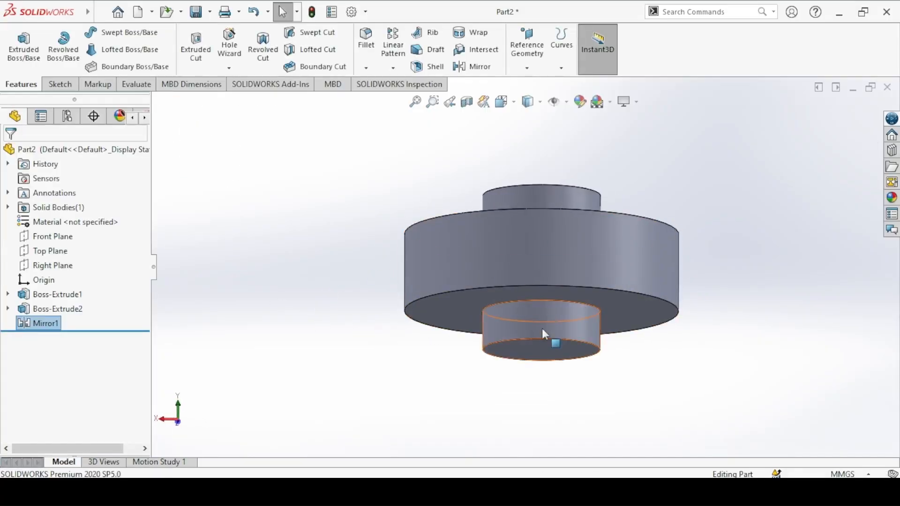
{"action": "left_click", "coordinate": [640, 268]}
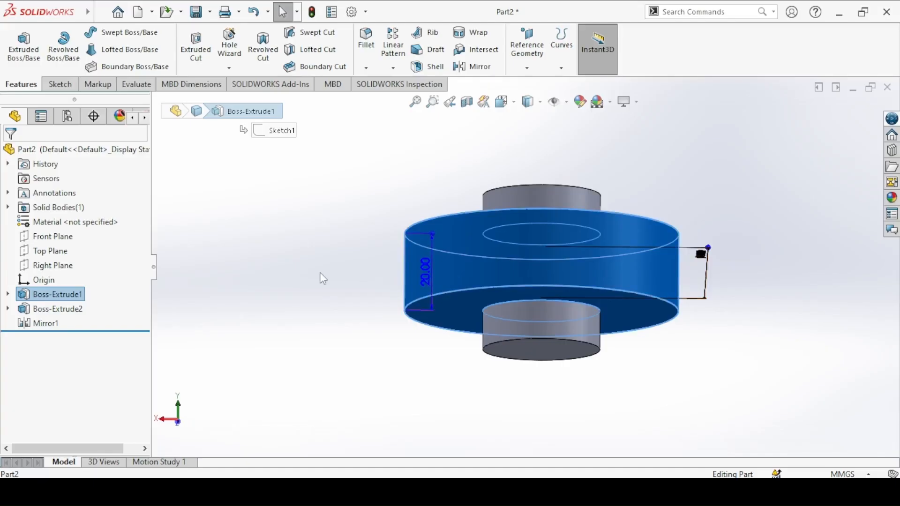
{"action": "middle_click_drag", "start_coordinate": [487, 244], "coordinate": [487, 276]}
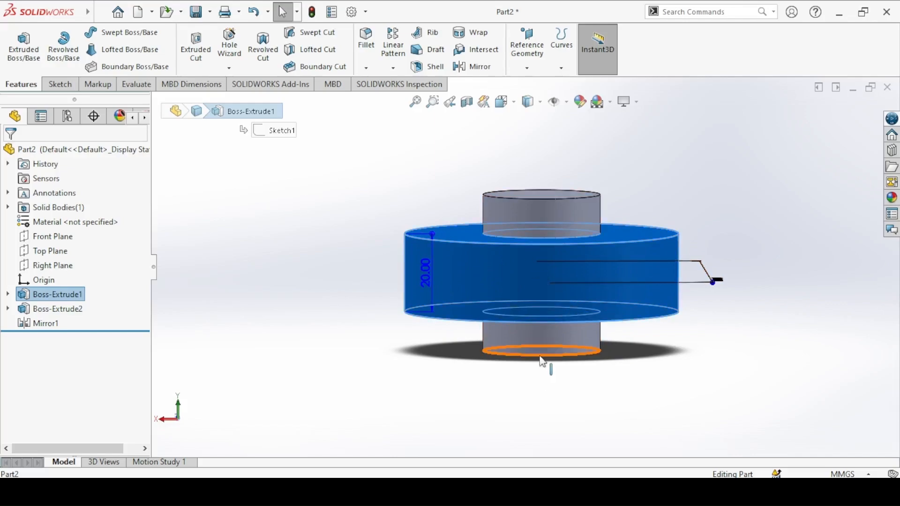
{"action": "left_click", "coordinate": [519, 402]}
Step: Check the reference drawing and sketch a cut circle about 18 mm in diameter on the upper boss's top face, centred on the origin
{"action": "key", "text": "alt+Tab"}
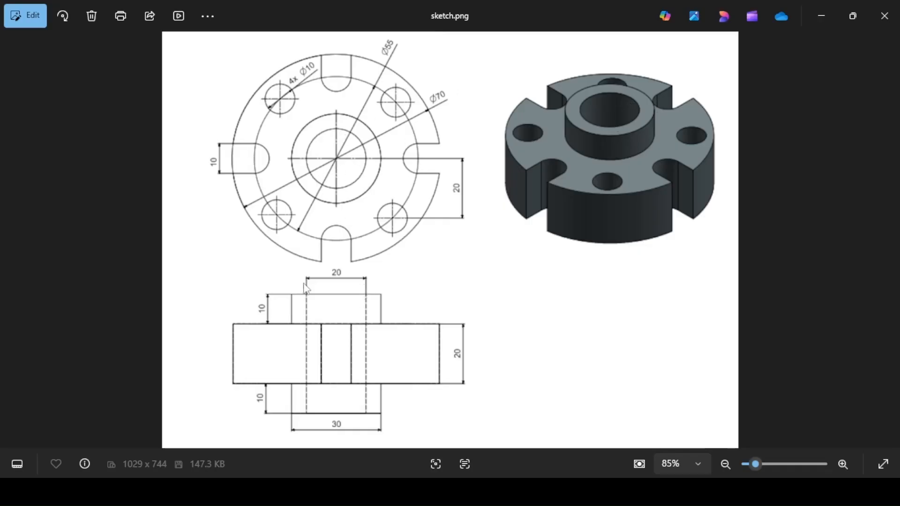
{"action": "key", "text": "alt+Tab"}
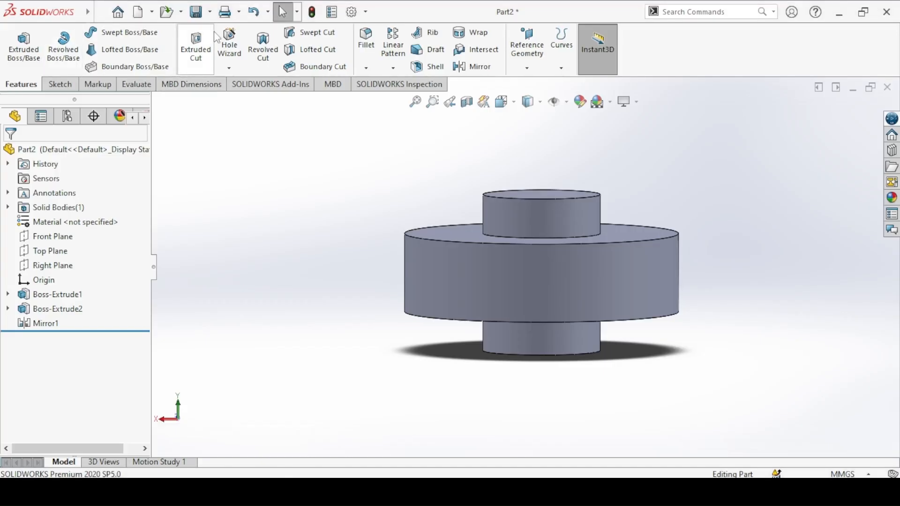
{"action": "left_click", "coordinate": [201, 47]}
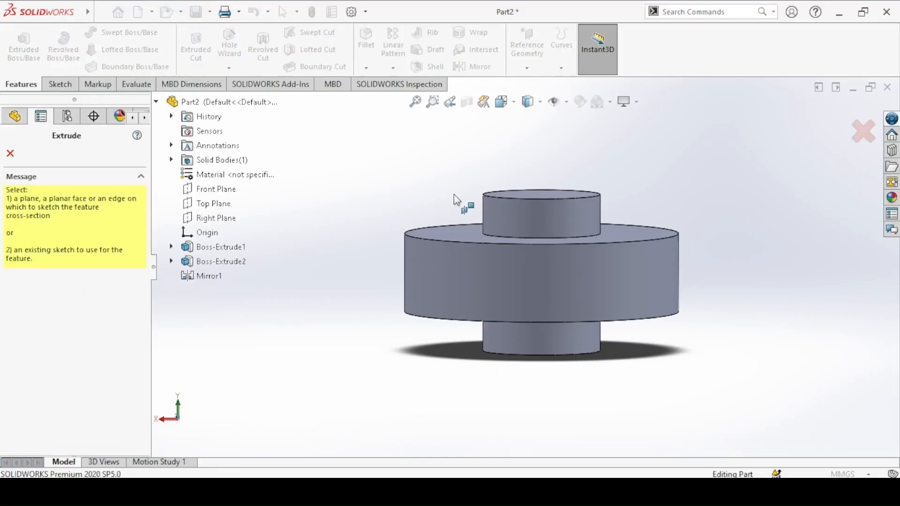
{"action": "left_click", "coordinate": [537, 201]}
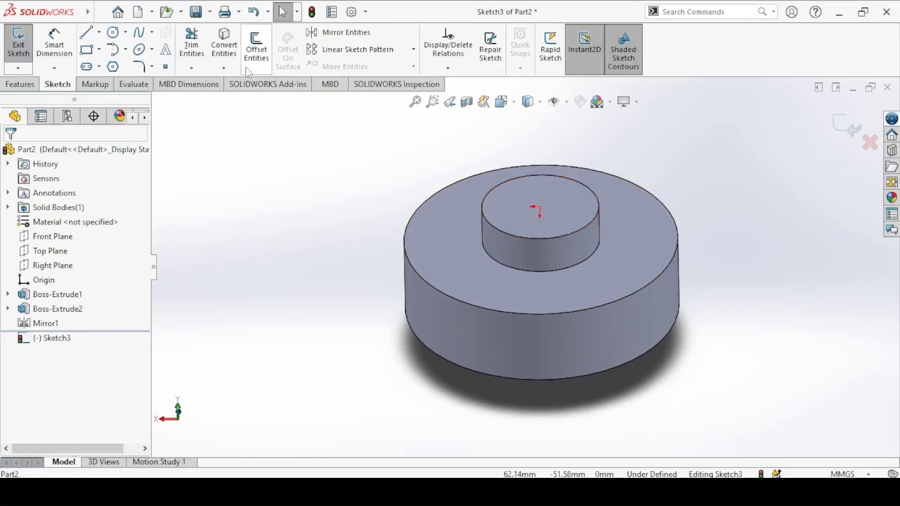
{"action": "left_click", "coordinate": [113, 32]}
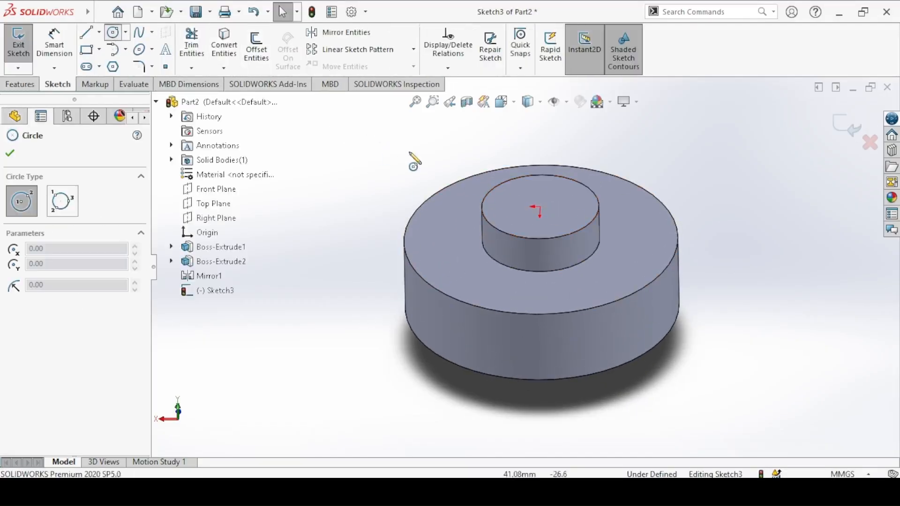
{"action": "left_click", "coordinate": [540, 207]}
{"action": "left_click", "coordinate": [526, 189]}
Step: Dimension the circle on the upper boss's top face to a diameter of 20 mm
{"action": "left_click", "coordinate": [54, 45]}
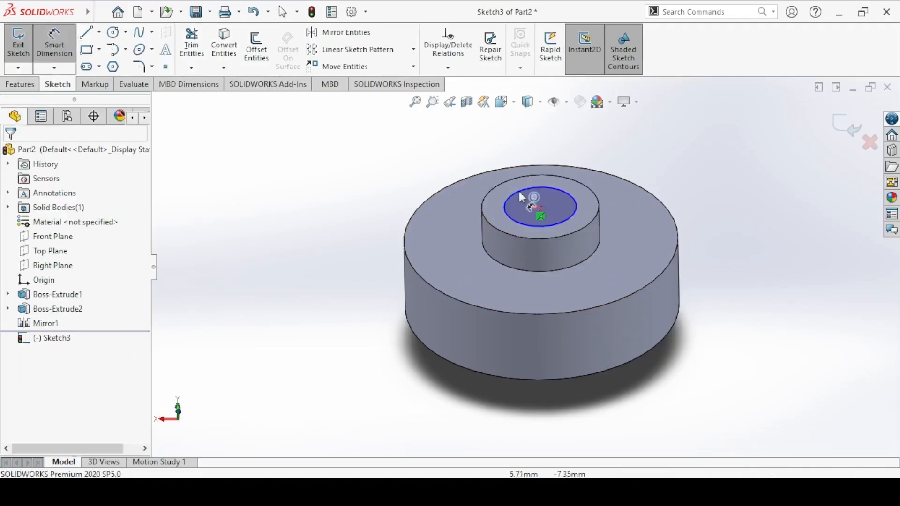
{"action": "left_click", "coordinate": [522, 193]}
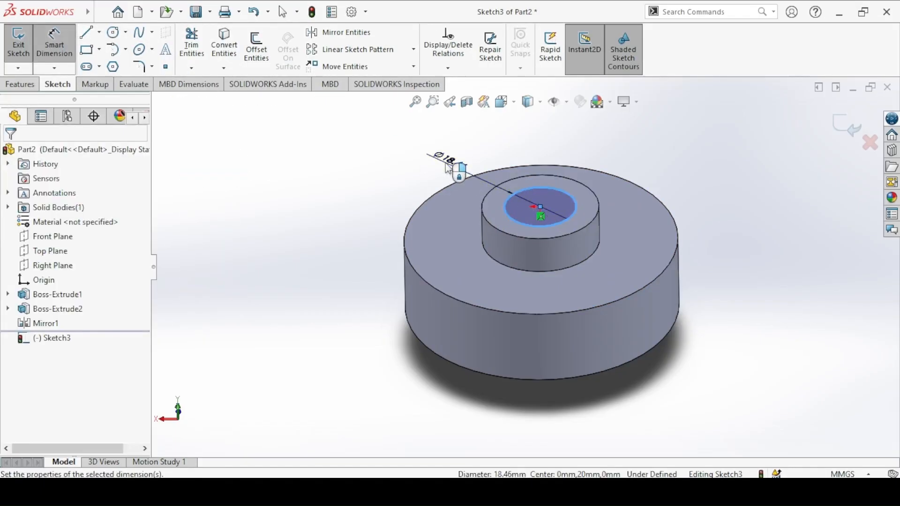
{"action": "left_click", "coordinate": [449, 168]}
{"action": "type", "text": "20"}
{"action": "key", "text": "Return"}
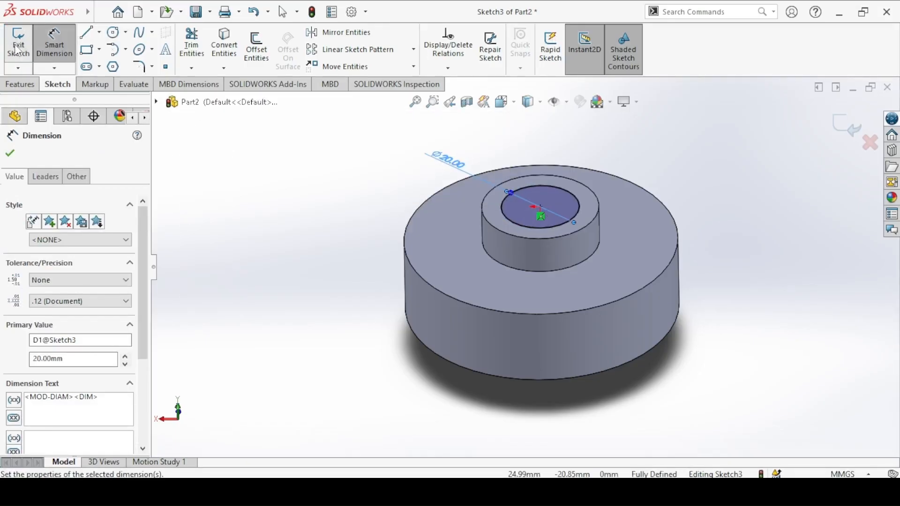
Step: Cut the 20 mm circle with the Through All end condition to form the central bore
{"action": "left_click", "coordinate": [14, 44]}
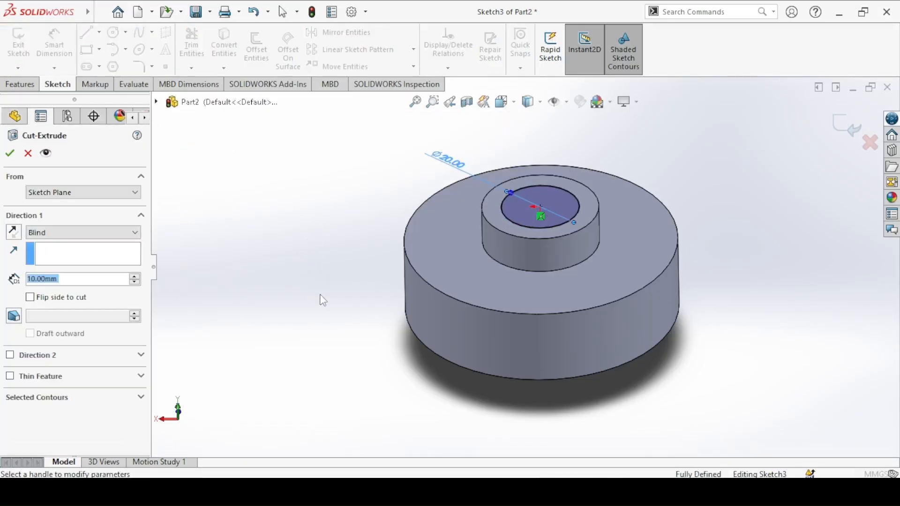
{"action": "middle_click_drag", "start_coordinate": [314, 297], "coordinate": [544, 375]}
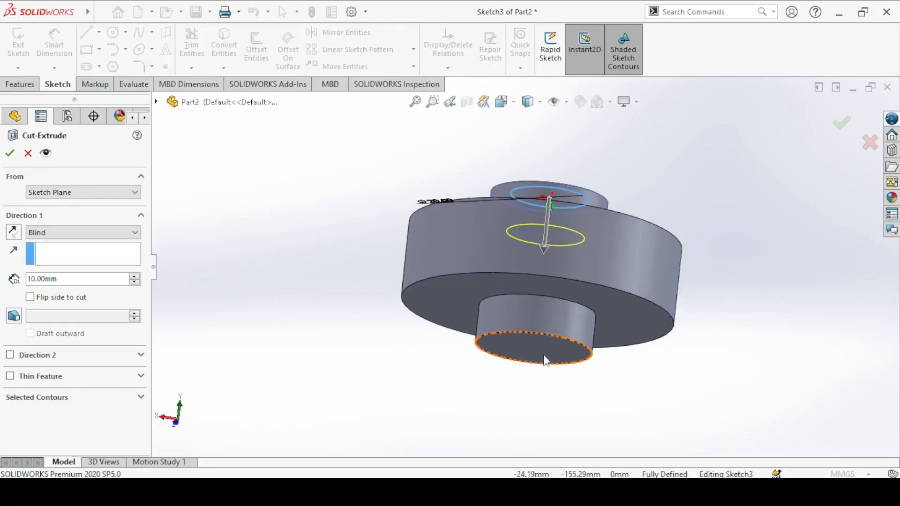
{"action": "left_click", "coordinate": [47, 231]}
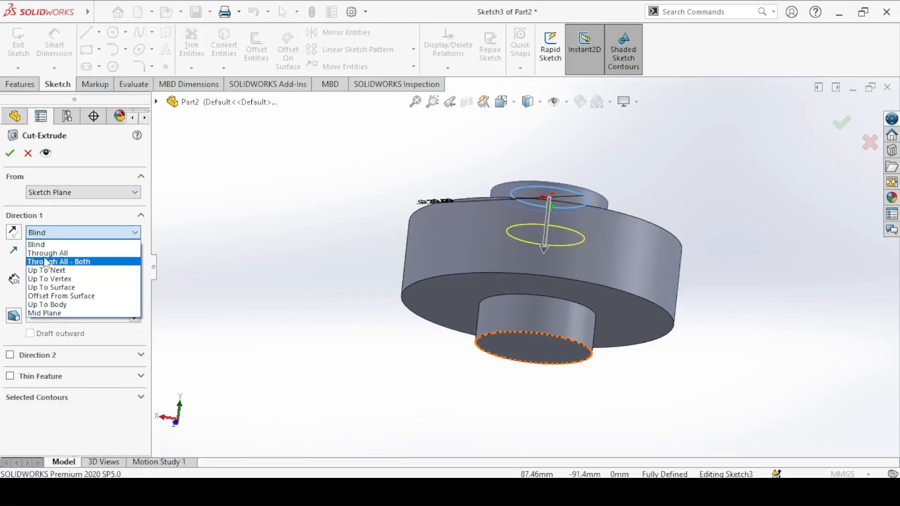
{"action": "left_click", "coordinate": [48, 253]}
{"action": "left_click", "coordinate": [10, 153]}
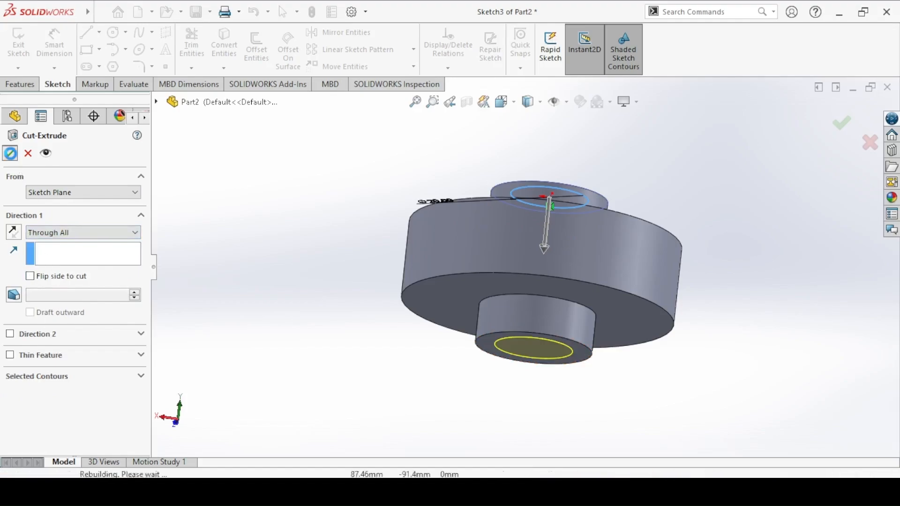
{"action": "mouse_move", "coordinate": [358, 217]}
{"action": "middle_mouse_down"}
{"action": "mouse_move", "coordinate": [351, 70]}
{"action": "mouse_move", "coordinate": [370, 185]}
{"action": "mouse_move", "coordinate": [428, 287]}
{"action": "mouse_move", "coordinate": [367, 446]}
{"action": "middle_mouse_up"}
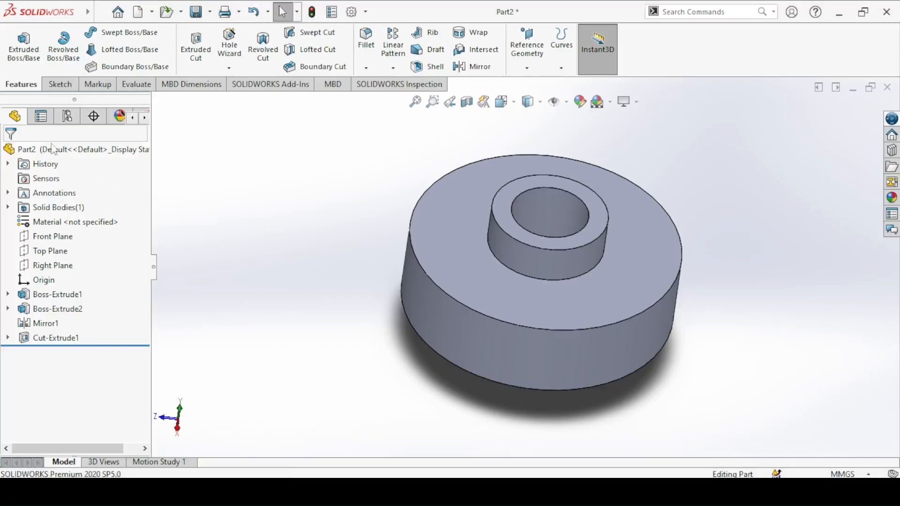
Step: Sketch a circle about 51 mm in diameter on the disc's top face, centred on the origin, as the reference circle for the holes and slots
{"action": "left_click", "coordinate": [61, 84]}
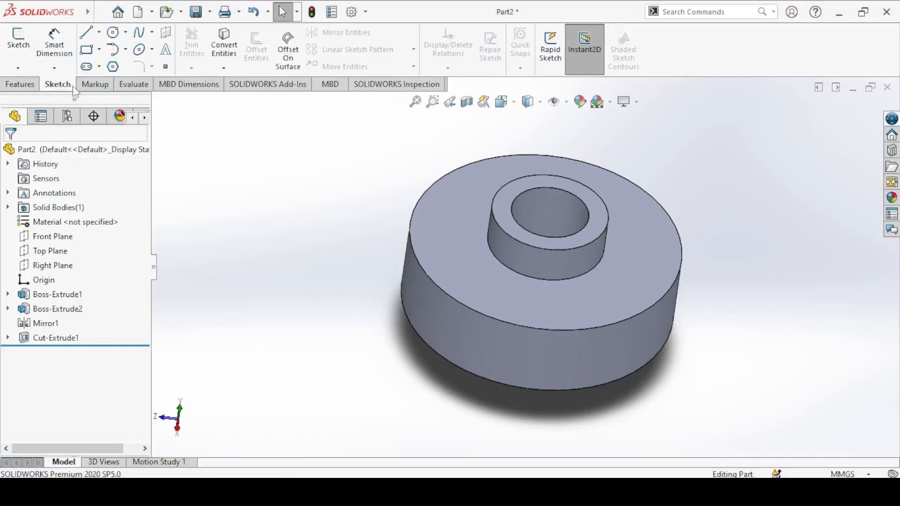
{"action": "left_click", "coordinate": [18, 52]}
{"action": "left_click", "coordinate": [446, 227]}
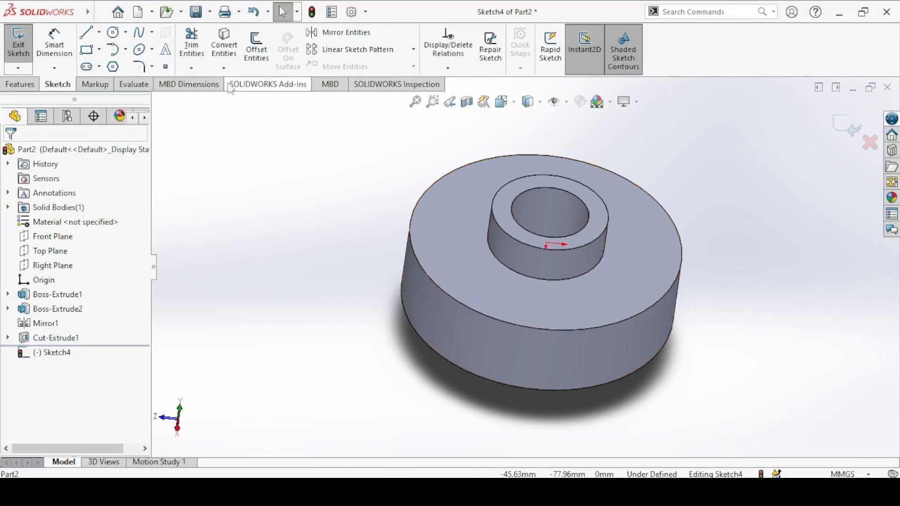
{"action": "left_click", "coordinate": [113, 32]}
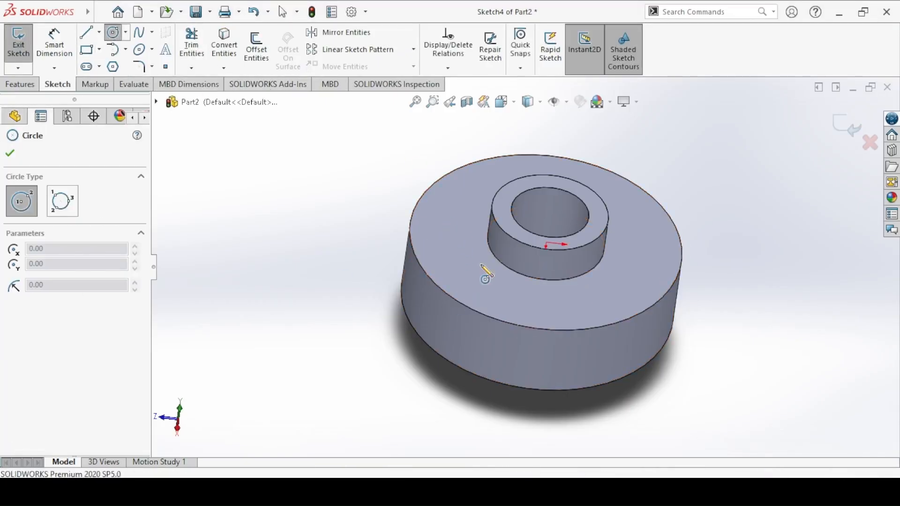
{"action": "left_click", "coordinate": [546, 243]}
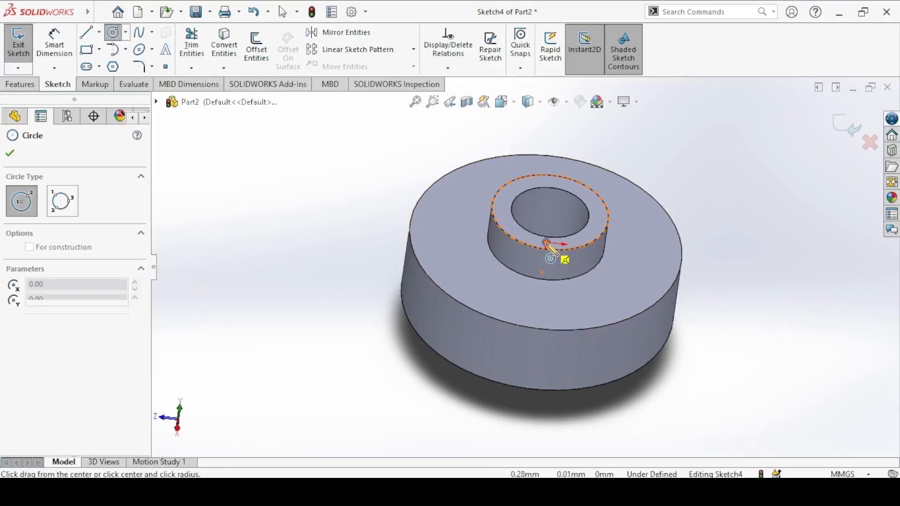
{"action": "left_click", "coordinate": [458, 210]}
{"action": "key", "text": "Escape"}
Step: Dimension the reference circle on the disc's top face to a diameter of 55 mm and finish the sketch
{"action": "left_click", "coordinate": [449, 254]}
{"action": "left_click", "coordinate": [325, 192]}
{"action": "type", "text": "55"}
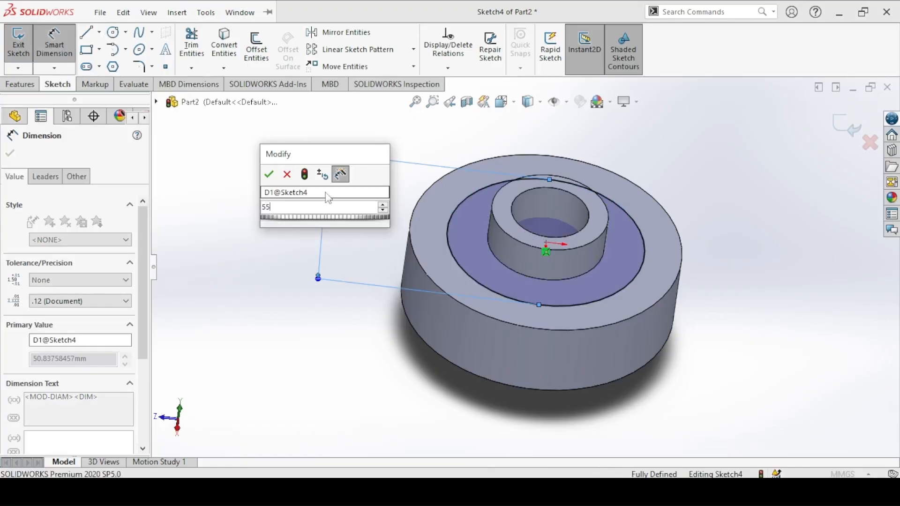
{"action": "key", "text": "Return"}
{"action": "key", "text": "Escape"}
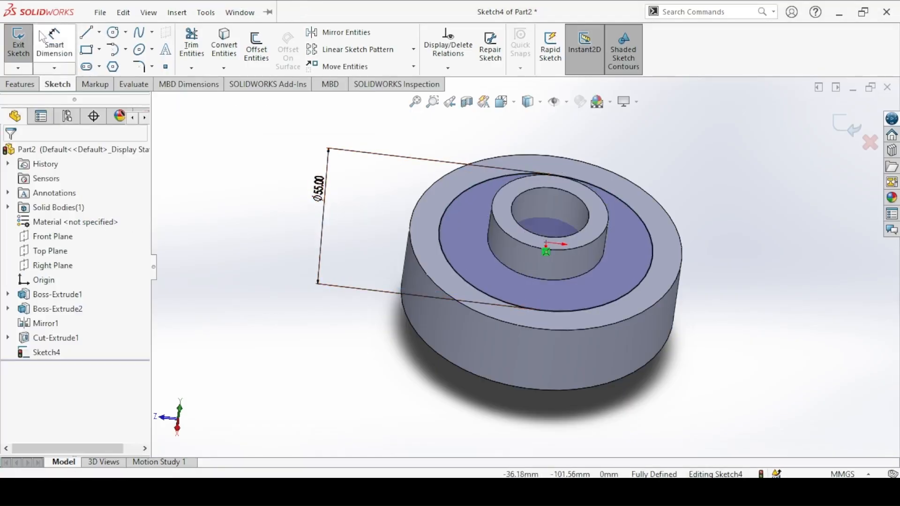
{"action": "left_click", "coordinate": [19, 42]}
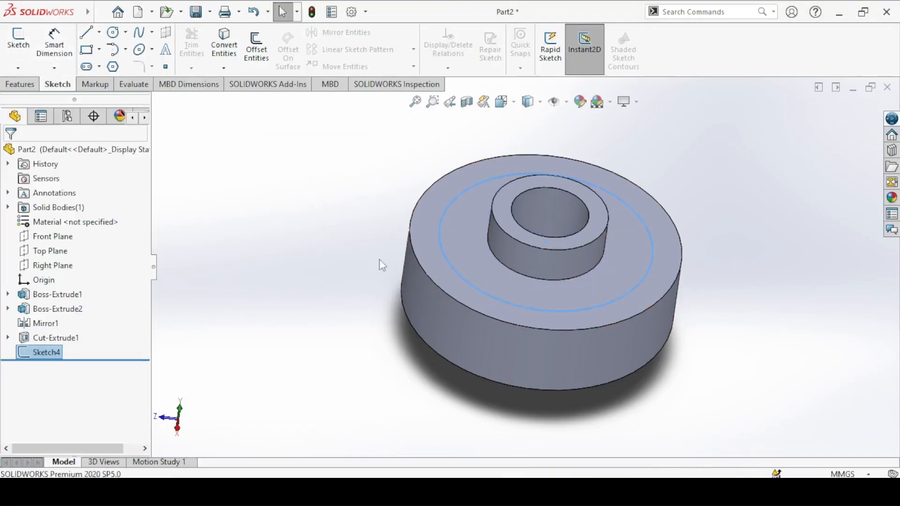
Step: Start an Extruded Cut sketch on the disc's top face and view it normal to the sketch plane, consulting sketch.png
{"action": "scroll", "coordinate": [602, 189], "scroll_direction": "down", "scroll_amount": 2}
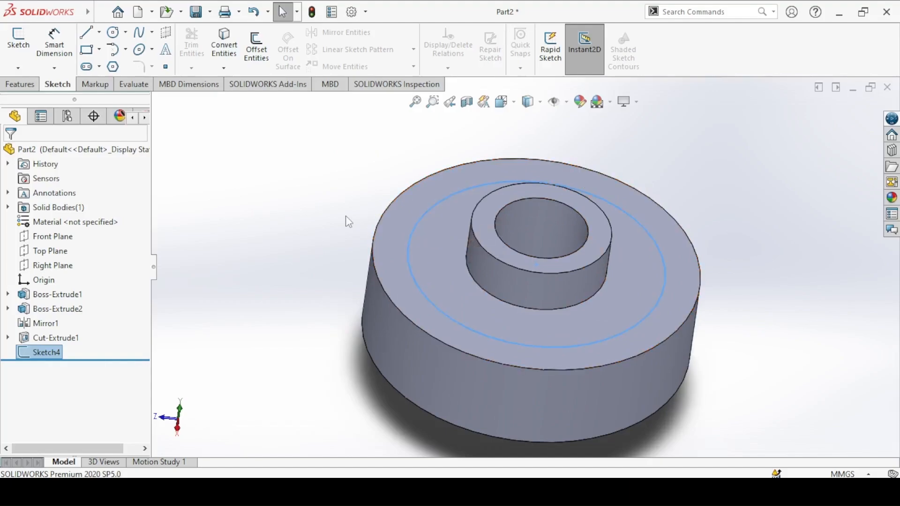
{"action": "key", "text": "alt+Tab"}
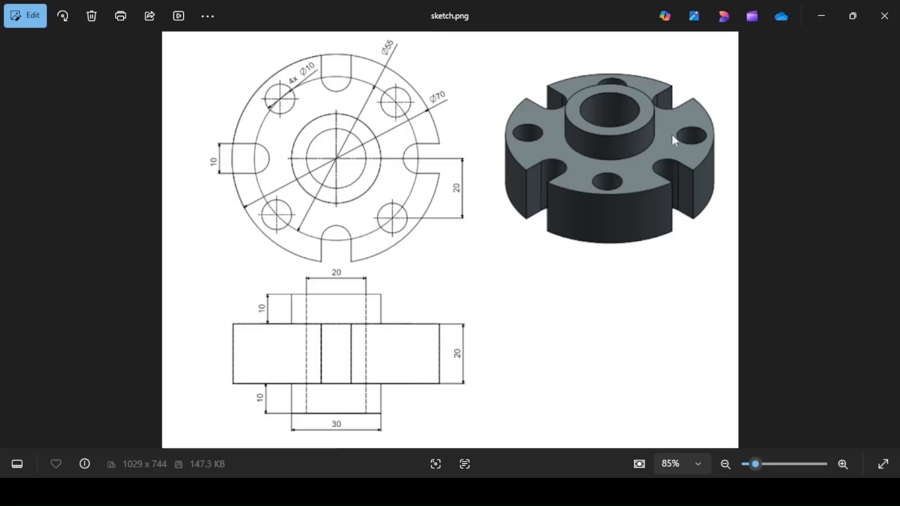
{"action": "key", "text": "alt+Tab"}
{"action": "left_click", "coordinate": [21, 84]}
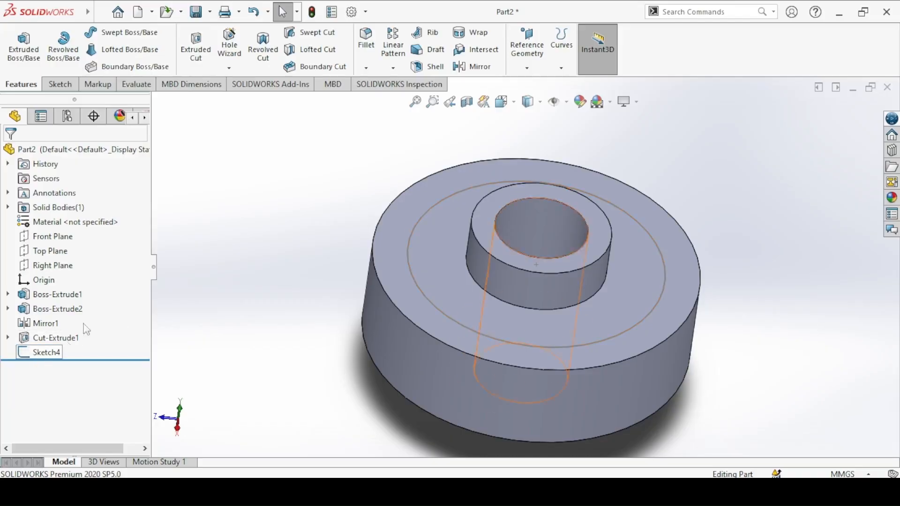
{"action": "left_click", "coordinate": [196, 52]}
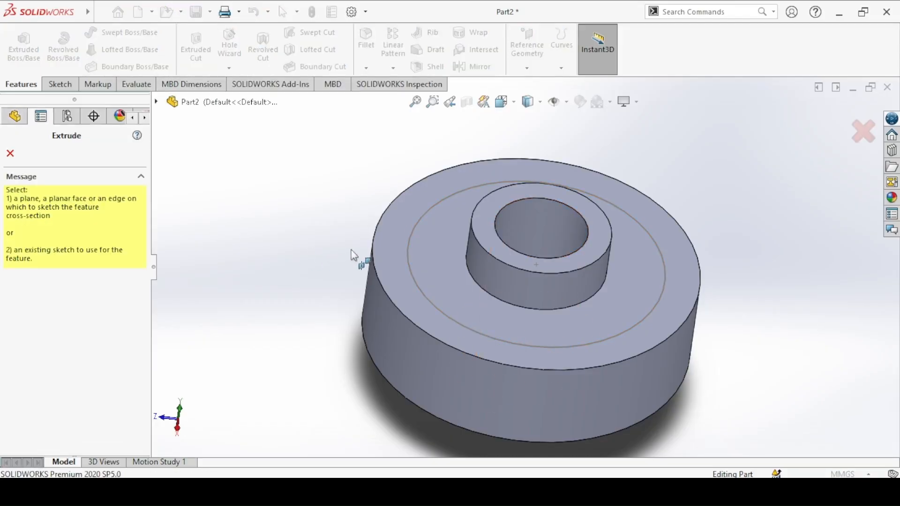
{"action": "left_click", "coordinate": [392, 229]}
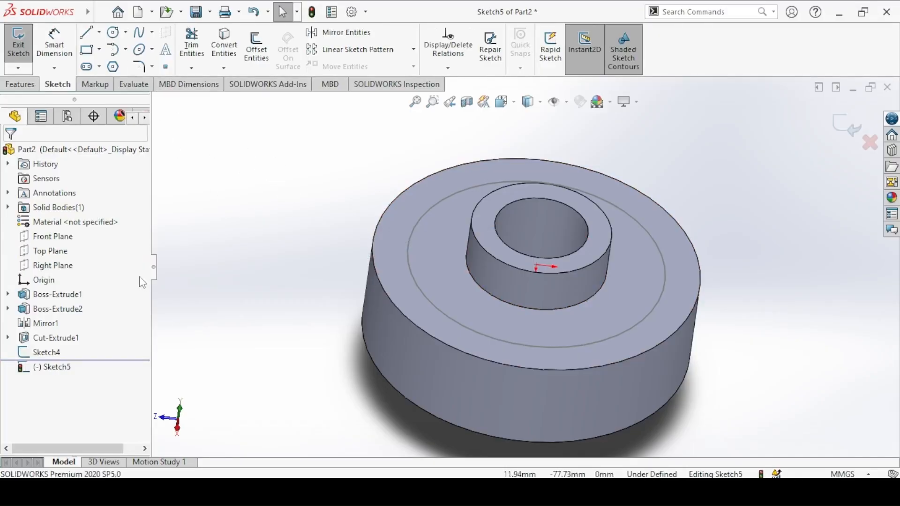
{"action": "left_click", "coordinate": [44, 367]}
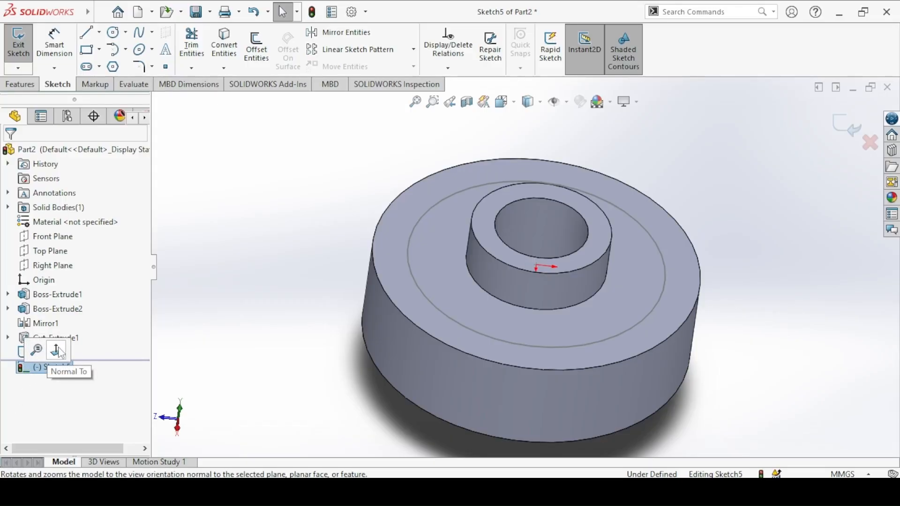
{"action": "left_click", "coordinate": [57, 350]}
{"action": "mouse_move", "coordinate": [331, 199]}
{"action": "middle_mouse_down", "text": "ctrl"}
{"action": "mouse_move", "coordinate": [318, 293]}
{"action": "mouse_move", "coordinate": [324, 215]}
{"action": "mouse_move", "coordinate": [327, 225]}
{"action": "middle_mouse_up", "text": "ctrl"}
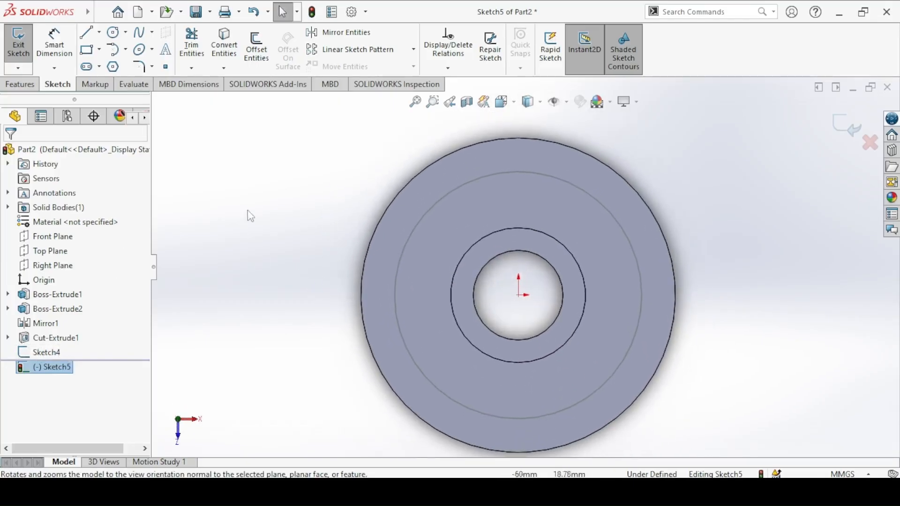
Step: Sketch a vertical straight slot about 12 mm wide, centred from the disc's outer edge to the 55 mm reference circle, in line with the origin
{"action": "left_click", "coordinate": [87, 67]}
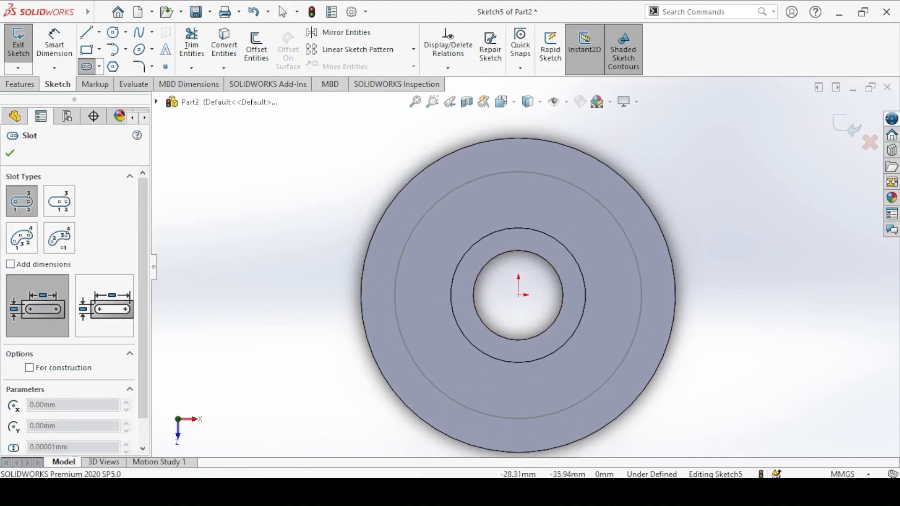
{"action": "key", "text": "alt+Tab"}
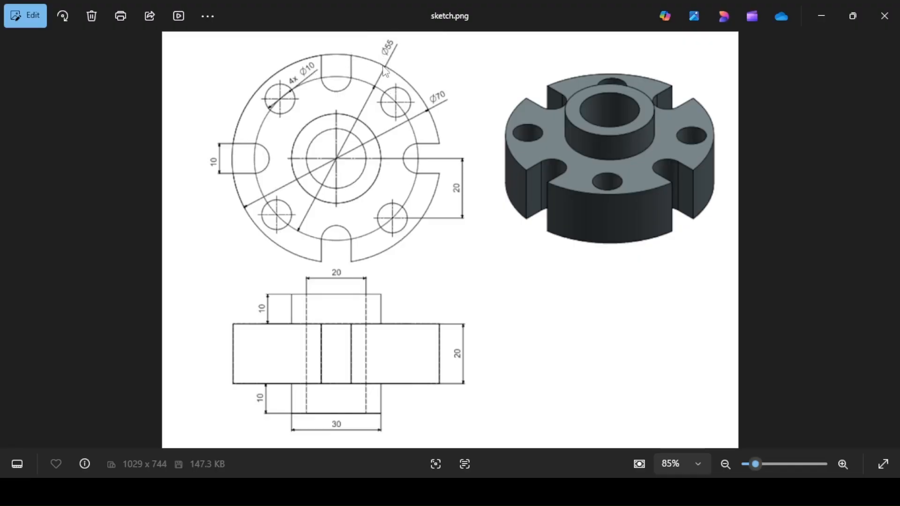
{"action": "key", "text": "alt+Tab"}
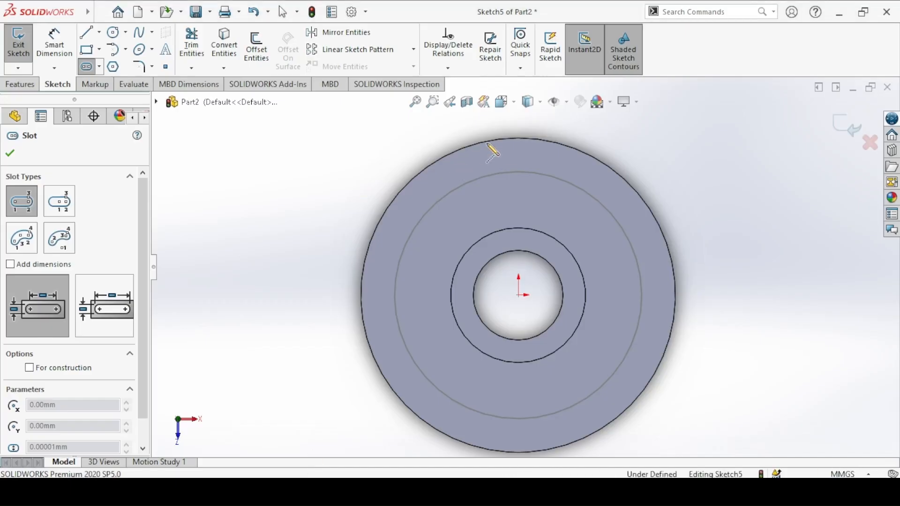
{"action": "left_click", "coordinate": [518, 138]}
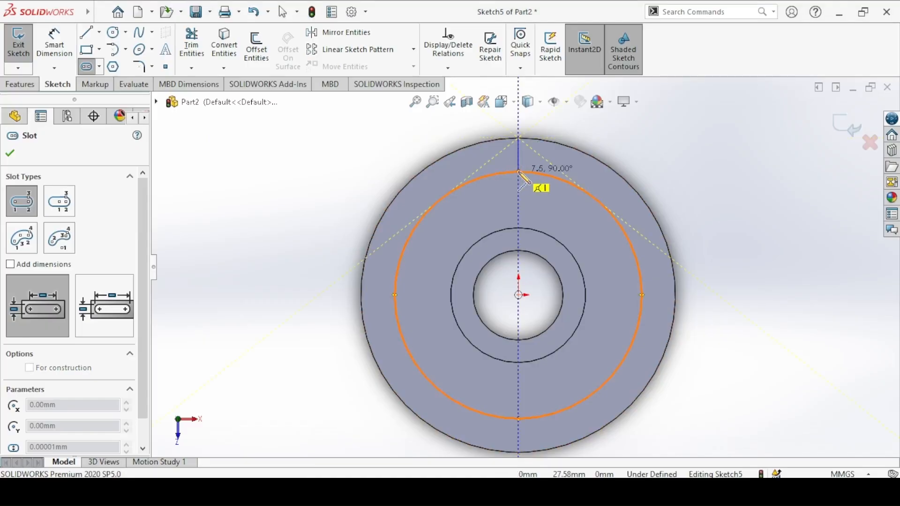
{"action": "left_click", "coordinate": [519, 172]}
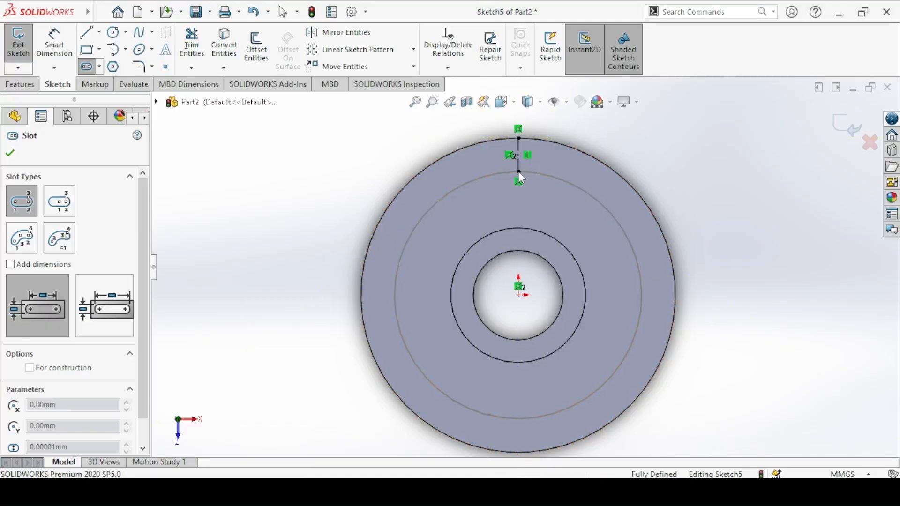
{"action": "left_click", "coordinate": [494, 171]}
Step: Check the slot width in sketch.png and dimension the slot's inner end arc to a radius of 5 mm
{"action": "key", "text": "alt+Tab"}
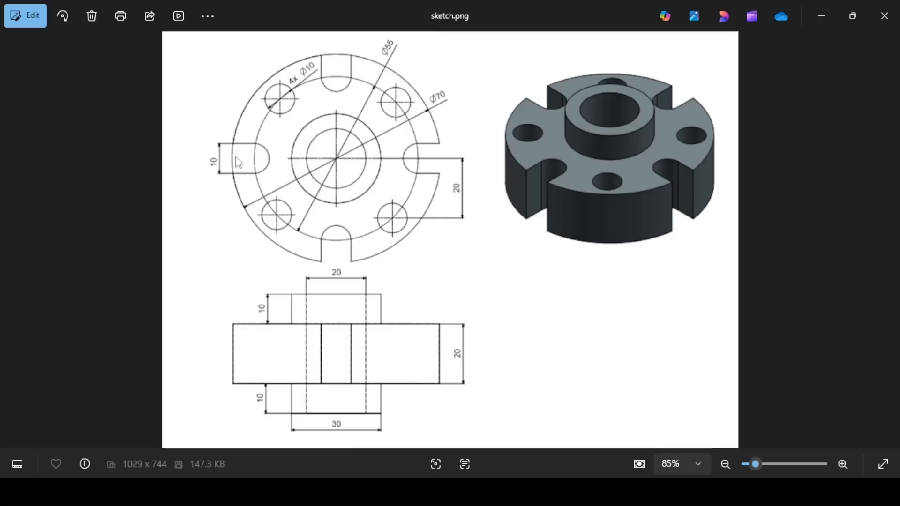
{"action": "key", "text": "alt+Tab"}
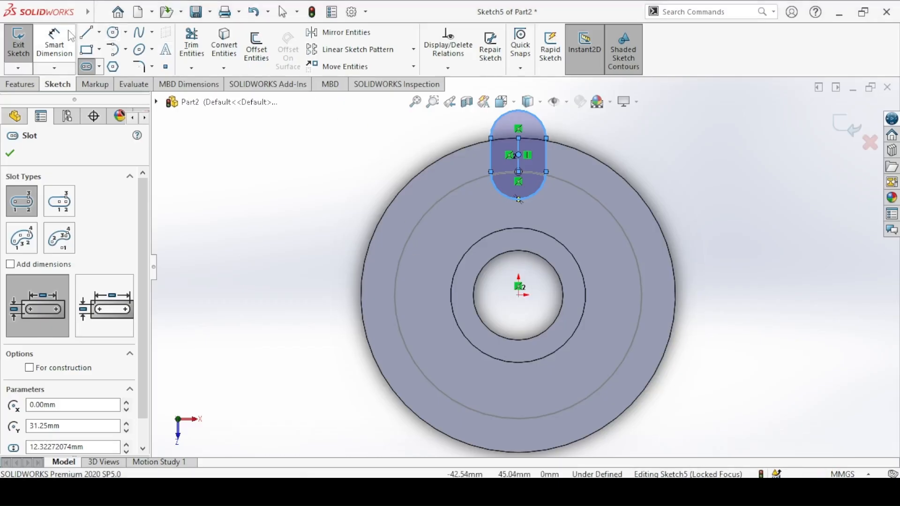
{"action": "key", "text": "Escape"}
{"action": "left_click", "coordinate": [502, 191]}
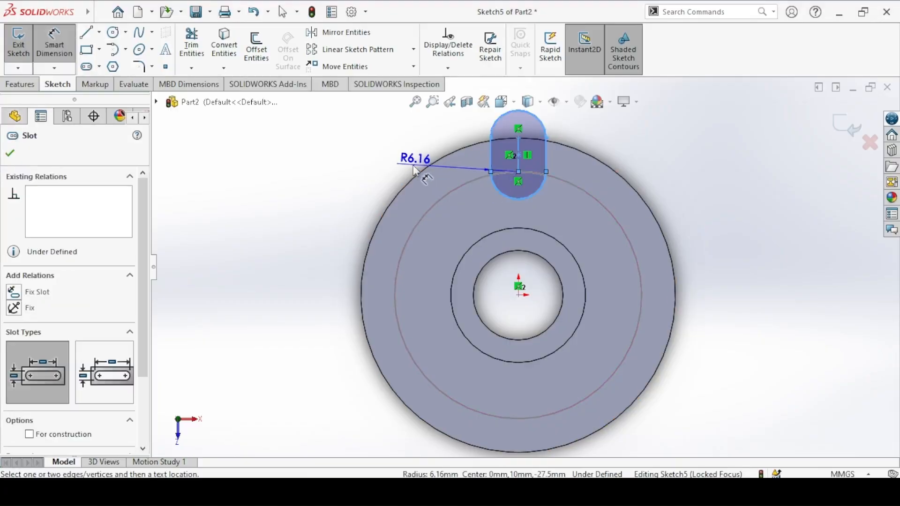
{"action": "left_click", "coordinate": [477, 202]}
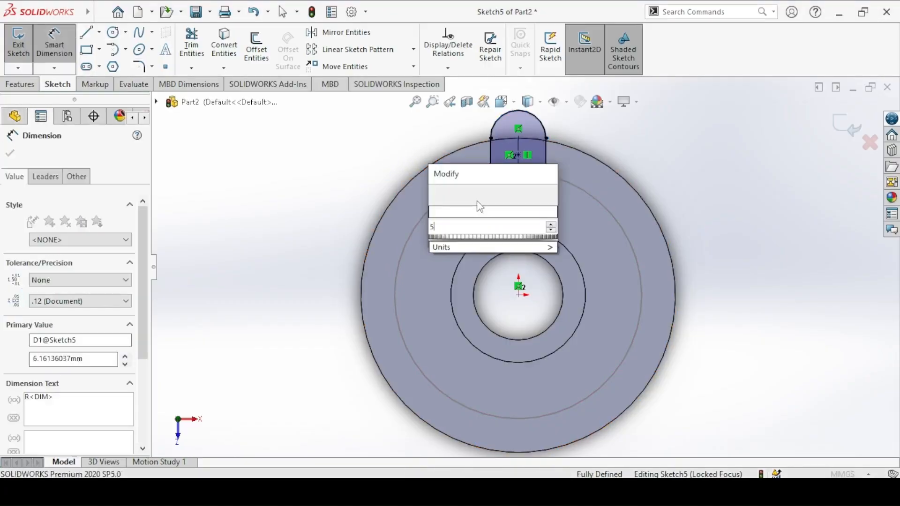
{"action": "key", "text": "Return"}
{"action": "key", "text": "Escape"}
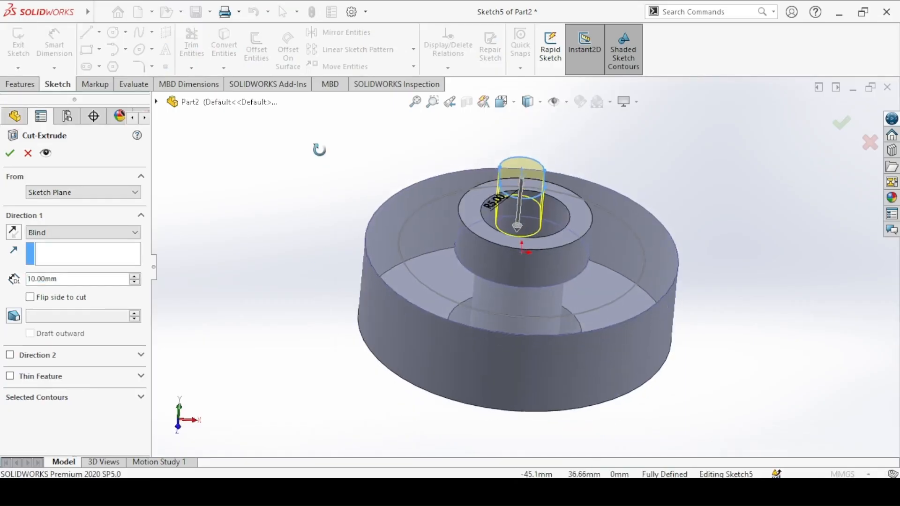
Step: Cut the slot through the disc with the Up To Next end condition
{"action": "middle_click_drag", "start_coordinate": [257, 88], "coordinate": [267, 158]}
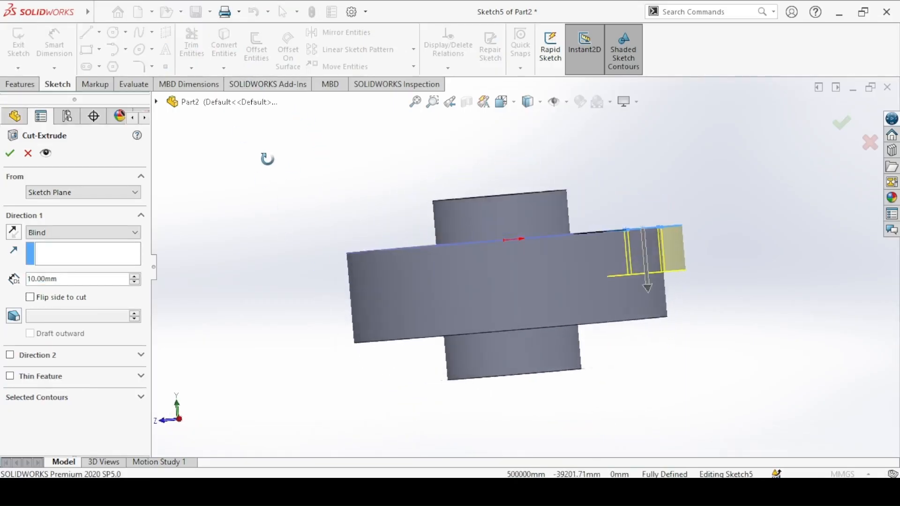
{"action": "left_click", "coordinate": [91, 234]}
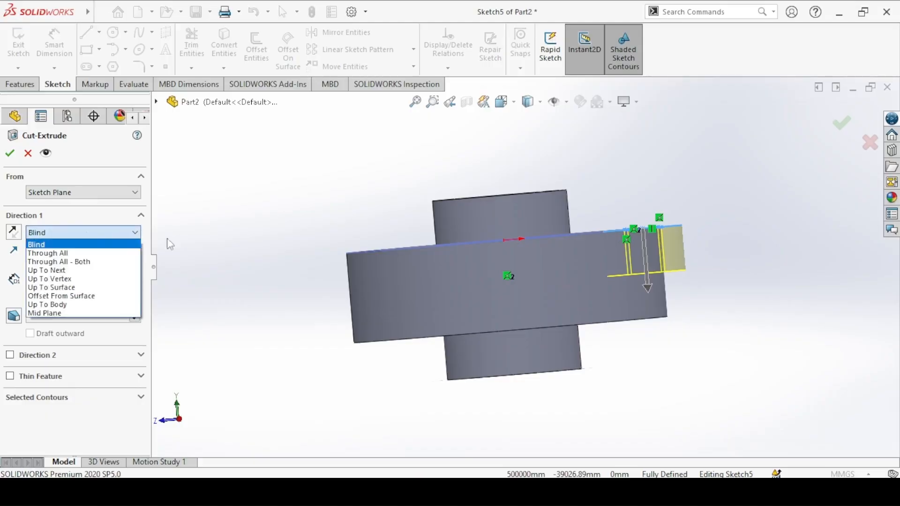
{"action": "left_click", "coordinate": [37, 271]}
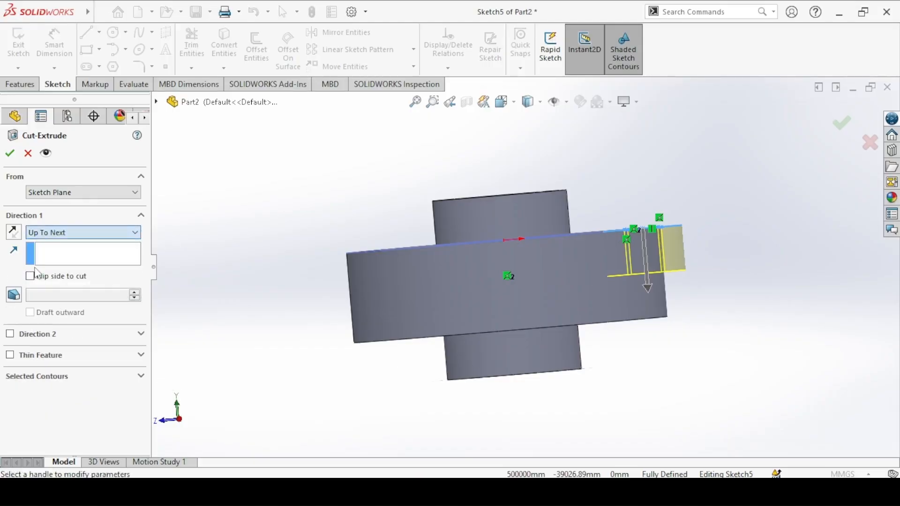
{"action": "left_click", "coordinate": [9, 154]}
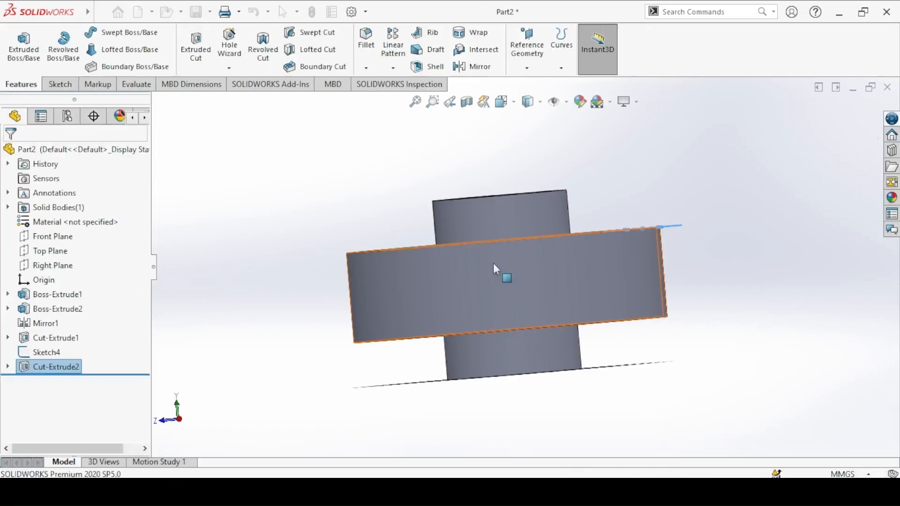
{"action": "middle_click_drag", "start_coordinate": [339, 215], "coordinate": [372, 454]}
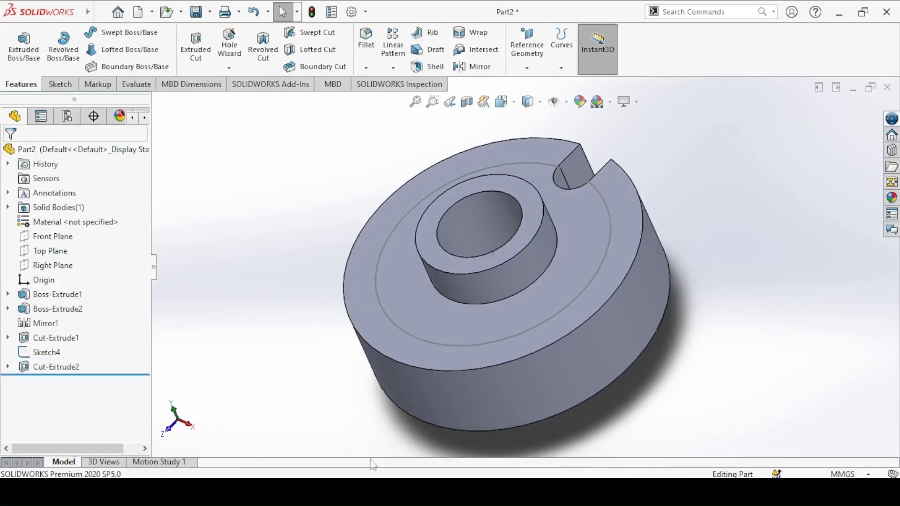
Step: Circular-pattern the slot cut around the disc's outer edge with 4 equally spaced instances over 360 degrees, following sketch.png
{"action": "key", "text": "alt+Tab"}
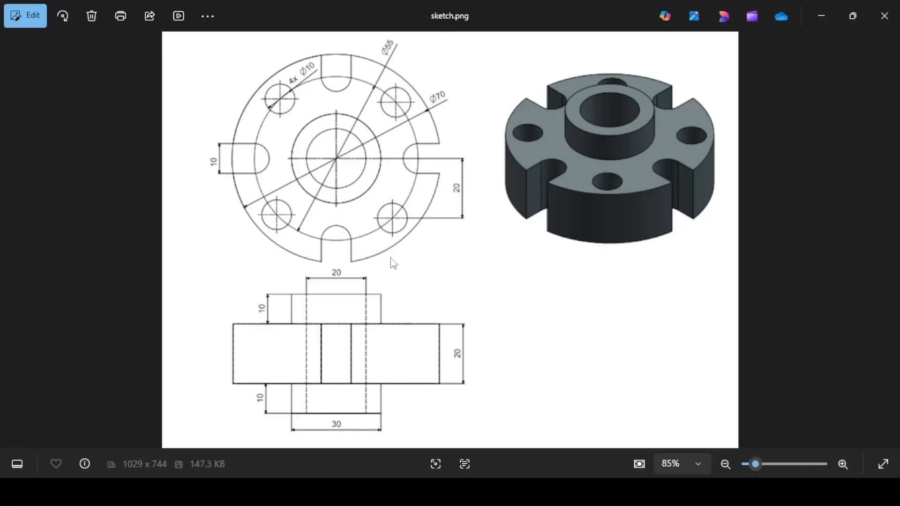
{"action": "key", "text": "alt+Tab"}
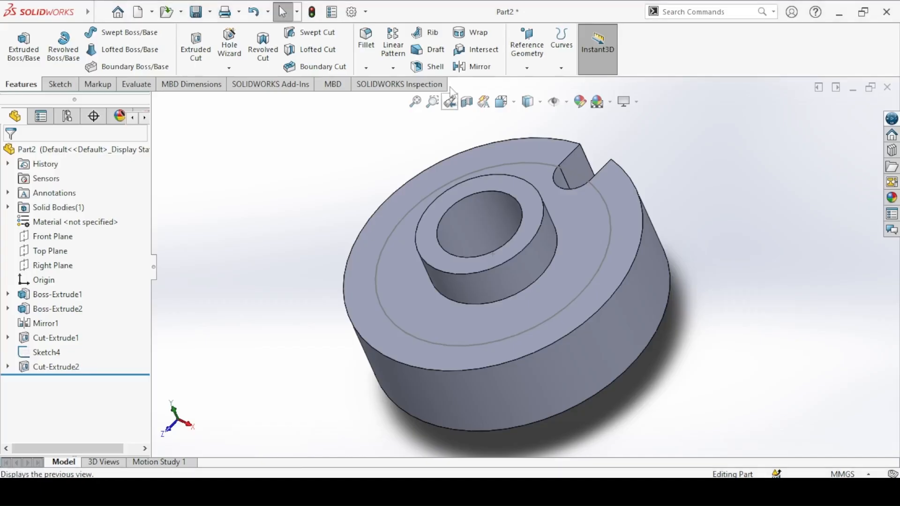
{"action": "left_click", "coordinate": [393, 69]}
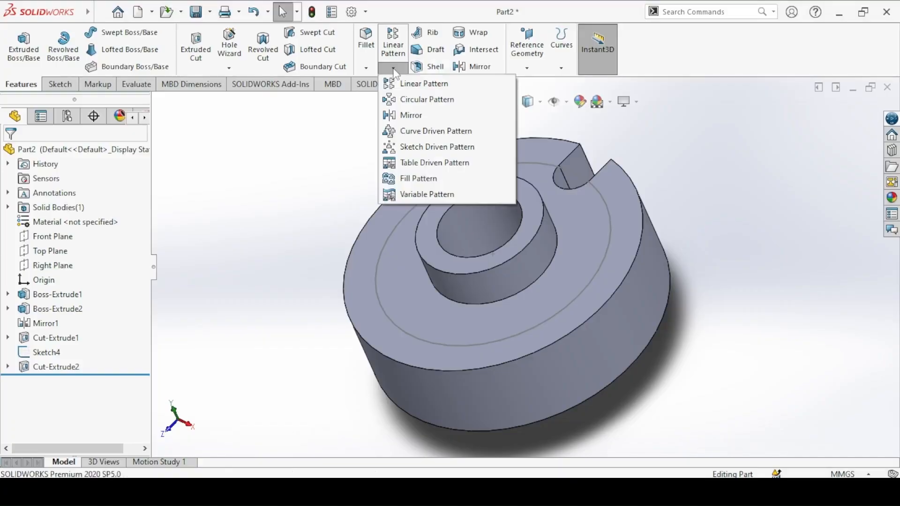
{"action": "left_click", "coordinate": [394, 99]}
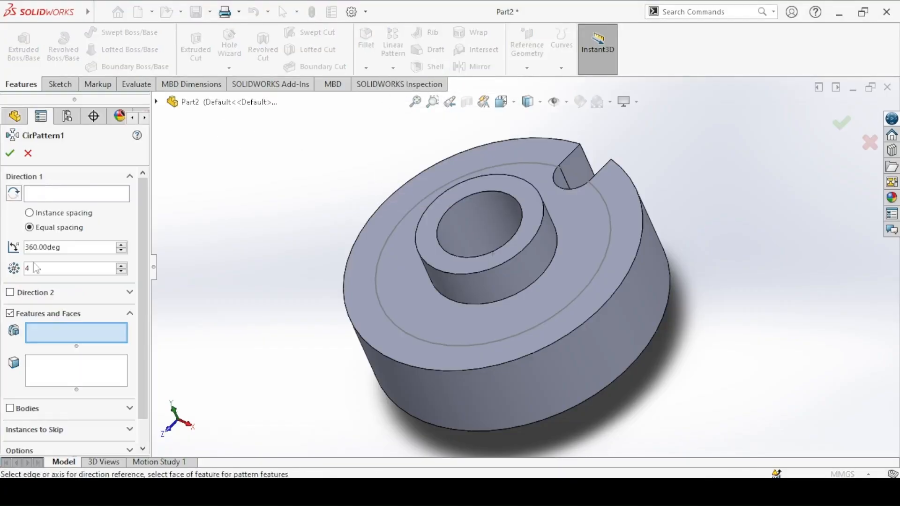
{"action": "middle_click_drag", "start_coordinate": [583, 176], "coordinate": [617, 202]}
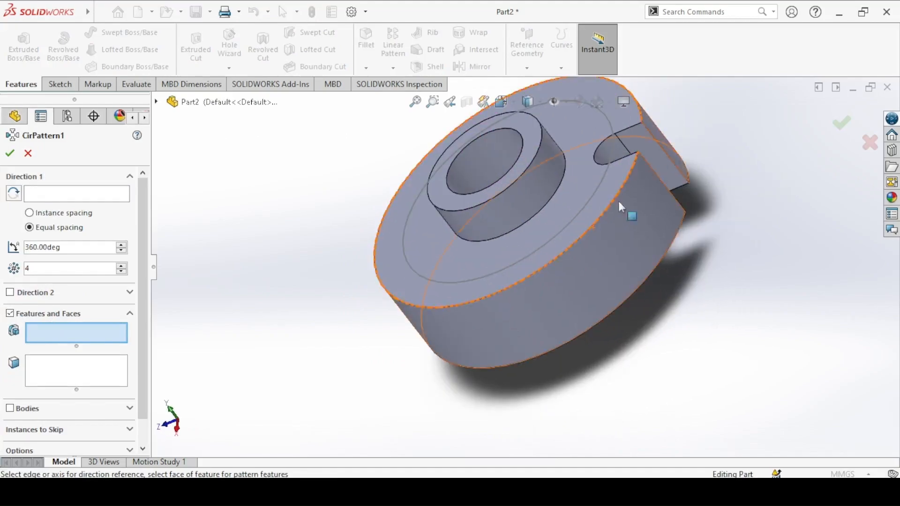
{"action": "left_click", "coordinate": [638, 139]}
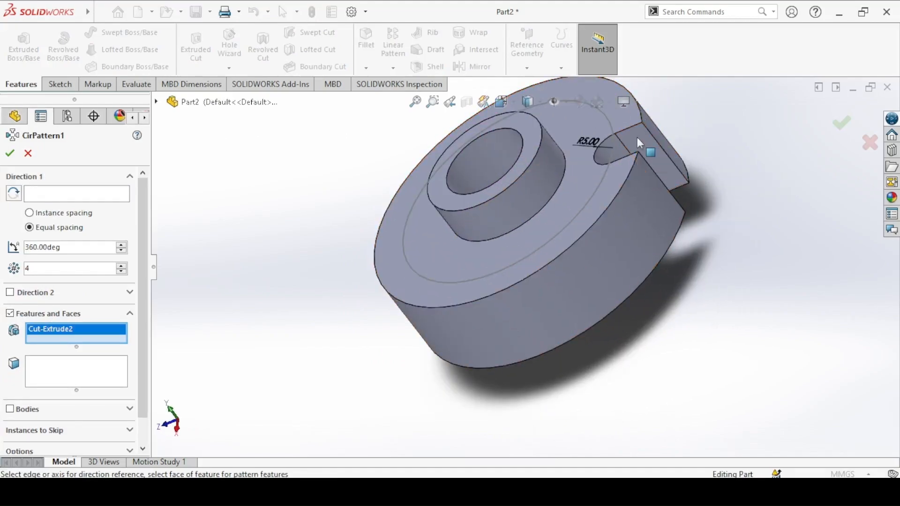
{"action": "left_click", "coordinate": [39, 197]}
{"action": "middle_click_drag", "start_coordinate": [375, 196], "coordinate": [382, 177]}
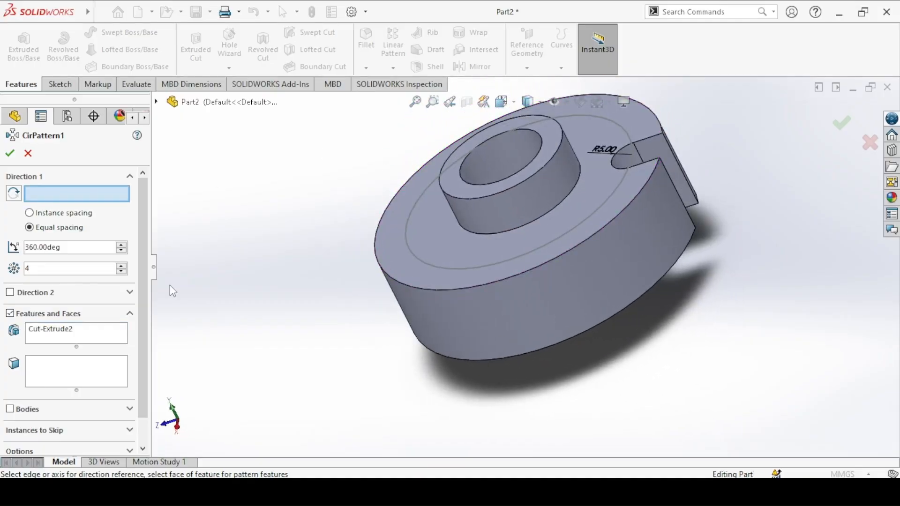
{"action": "middle_click_drag", "start_coordinate": [252, 306], "coordinate": [333, 235]}
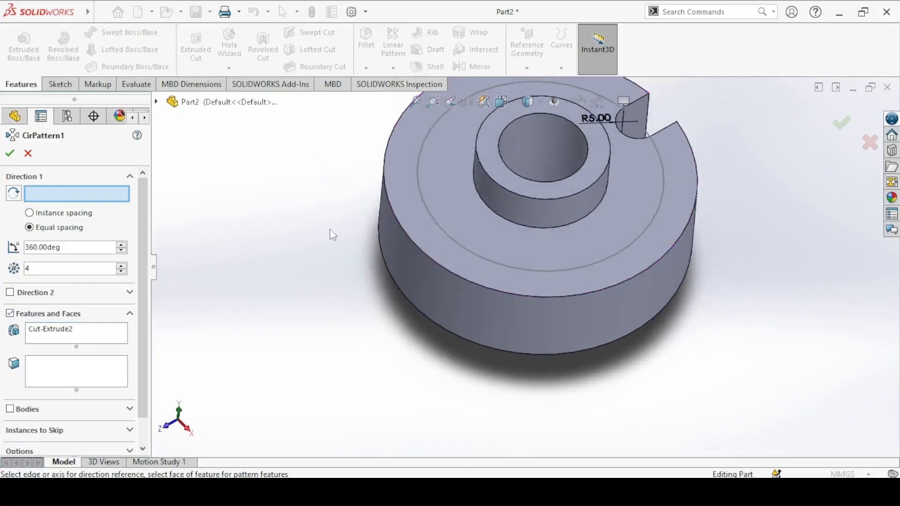
{"action": "left_click", "coordinate": [390, 206]}
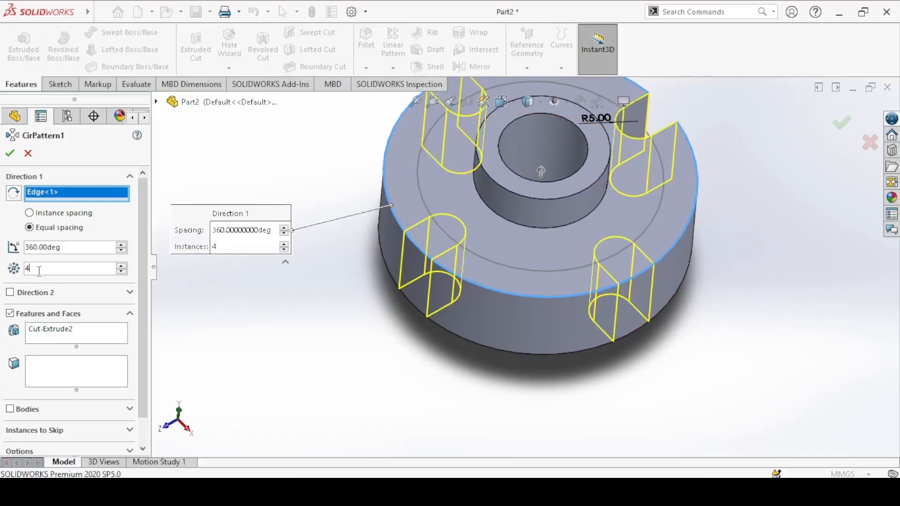
{"action": "left_click", "coordinate": [71, 248]}
{"action": "left_click", "coordinate": [9, 153]}
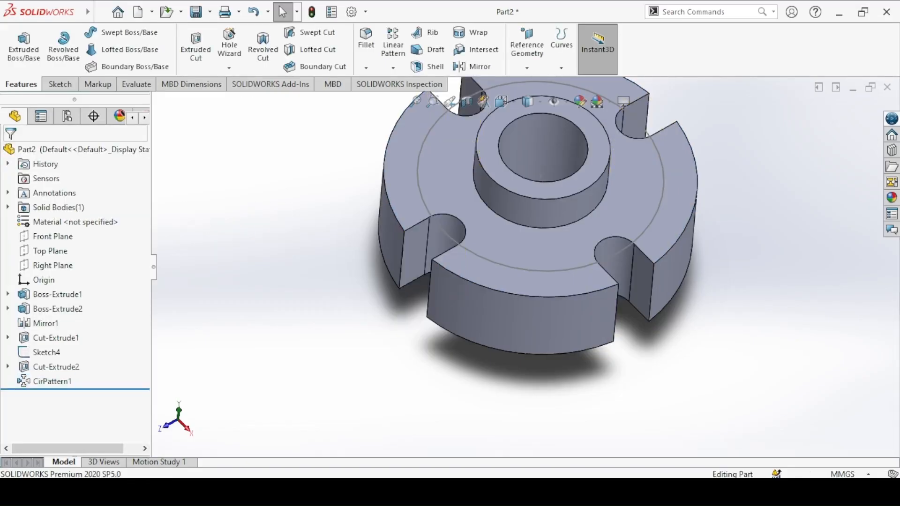
Step: Check the hole layout in sketch.png and start an extruded-cut sketch on the disc's upper face, viewed normal to it
{"action": "key", "text": "alt+Tab"}
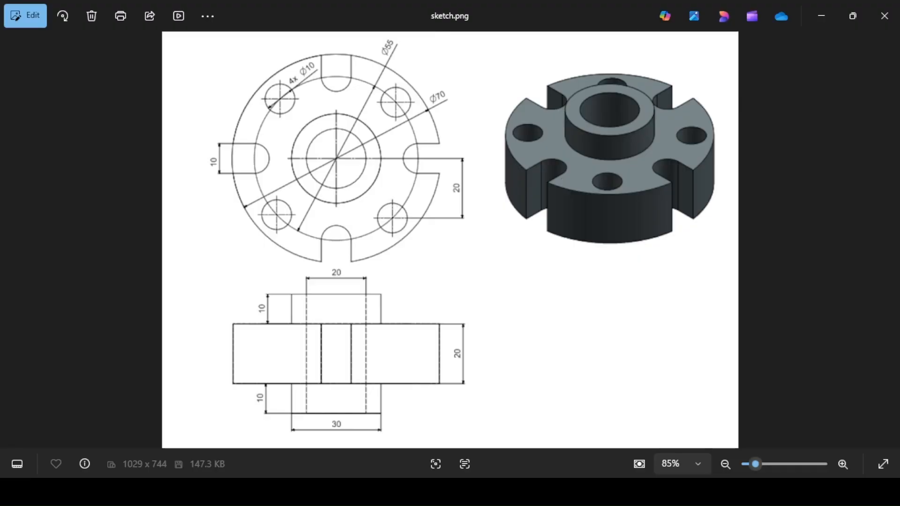
{"action": "key", "text": "alt+Tab"}
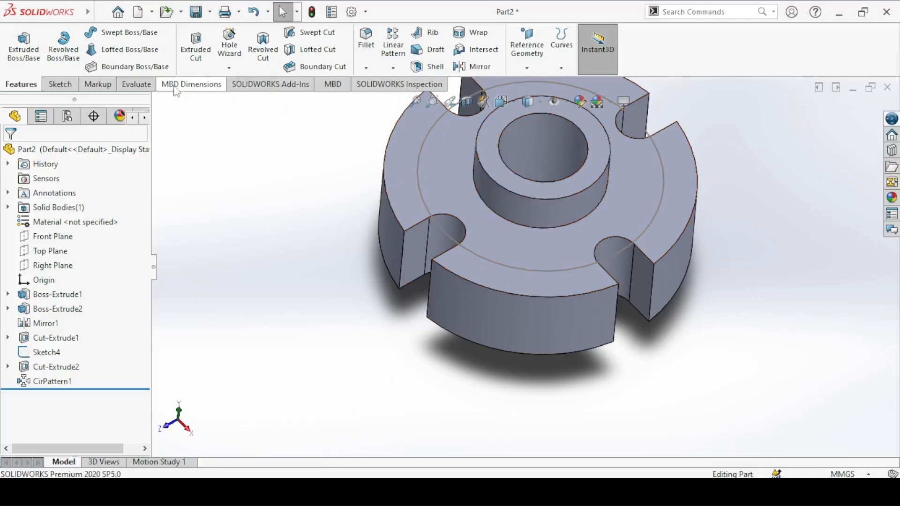
{"action": "left_click", "coordinate": [197, 51]}
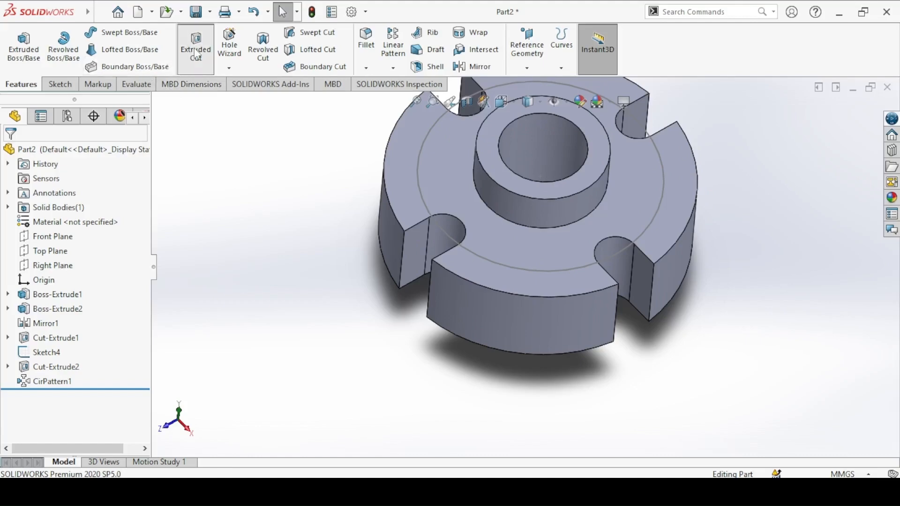
{"action": "left_click", "coordinate": [390, 171]}
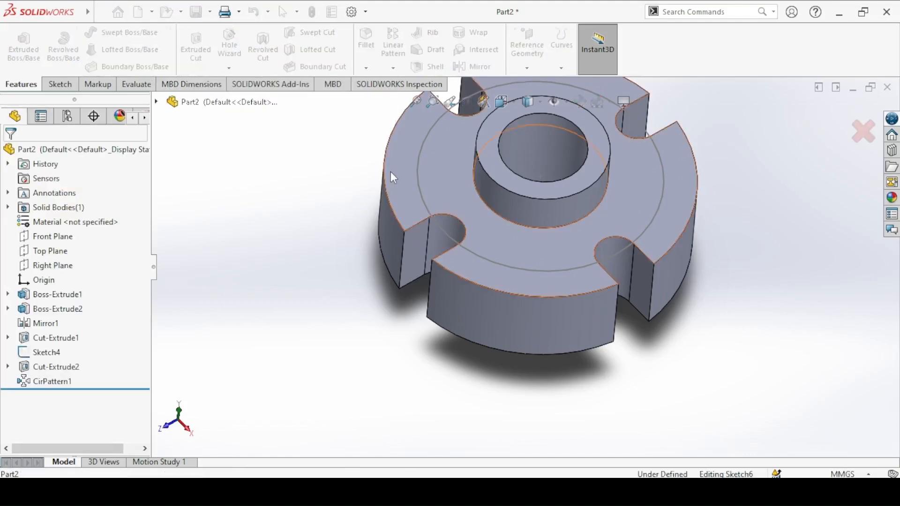
{"action": "left_click", "coordinate": [30, 401]}
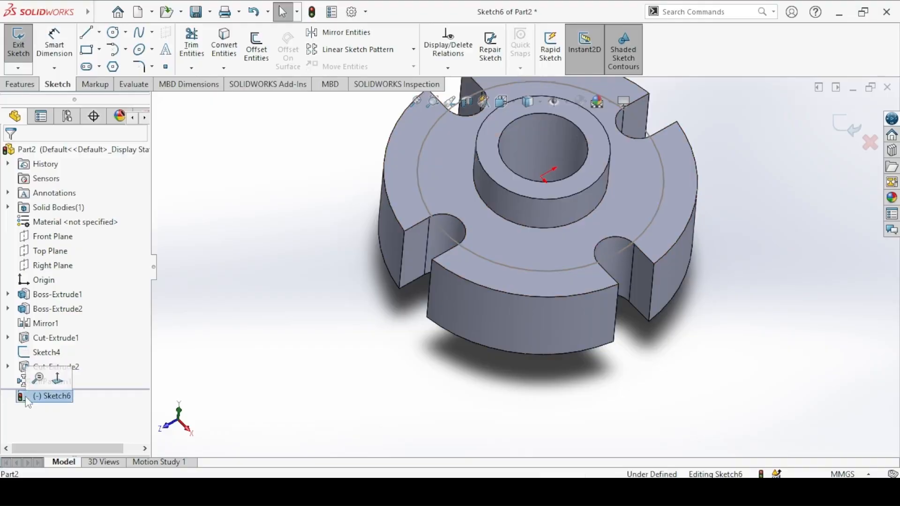
{"action": "left_click", "coordinate": [54, 381]}
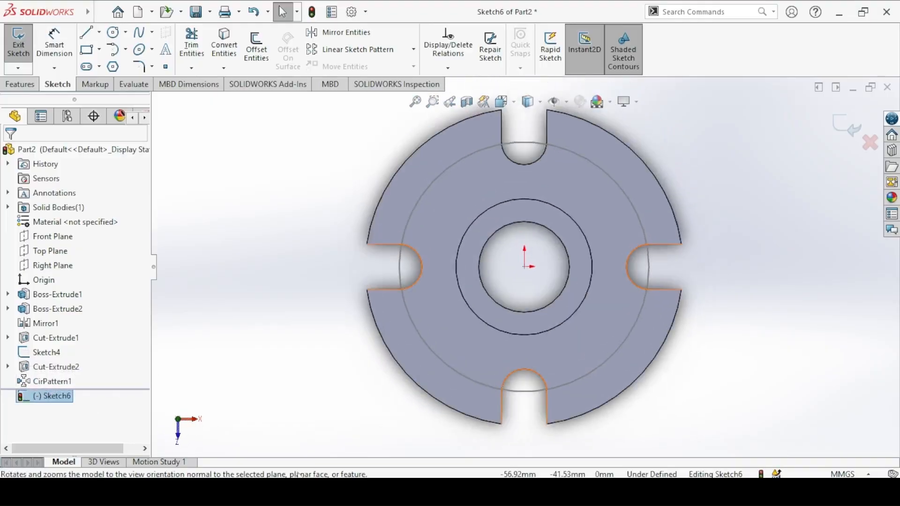
Step: Sketch a circle centred on the 55 mm reference circle, about 18.7 mm right of and 20.2 mm below the origin, following sketch.png
{"action": "left_click", "coordinate": [328, 491]}
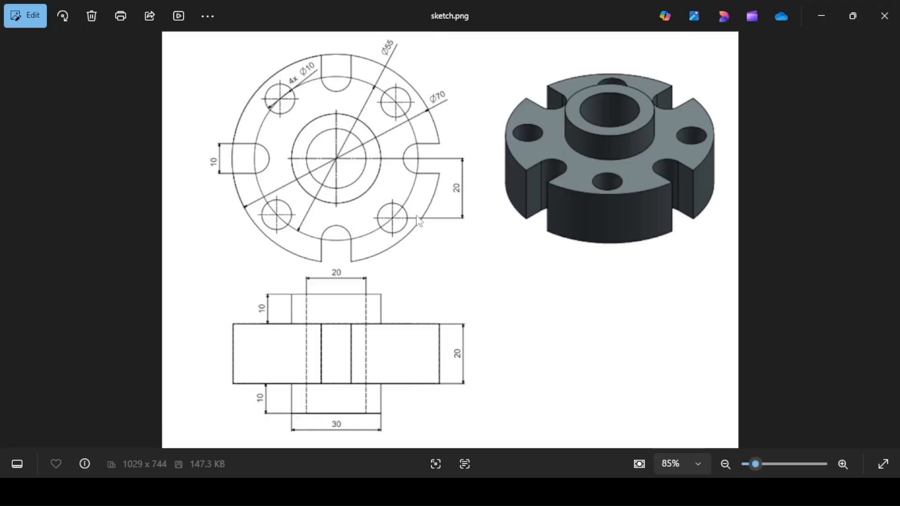
{"action": "left_click", "coordinate": [329, 491]}
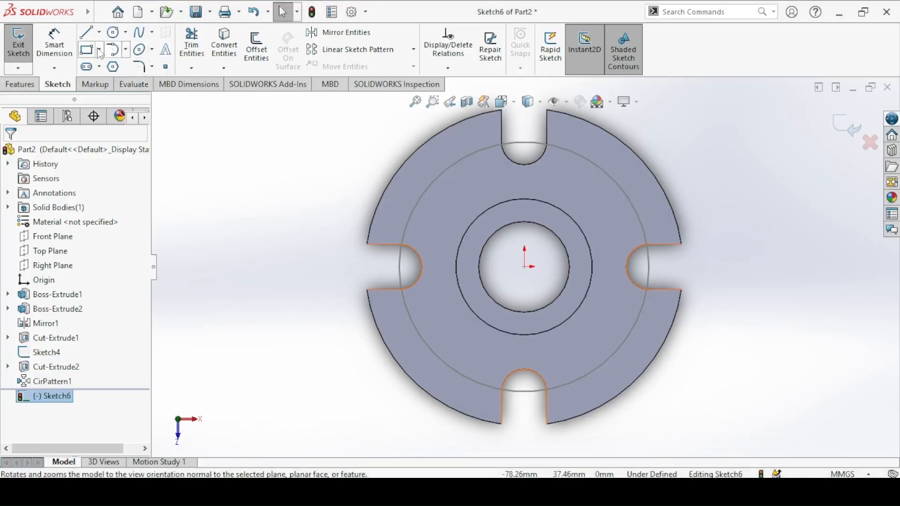
{"action": "left_click", "coordinate": [114, 36]}
{"action": "left_click", "coordinate": [525, 267]}
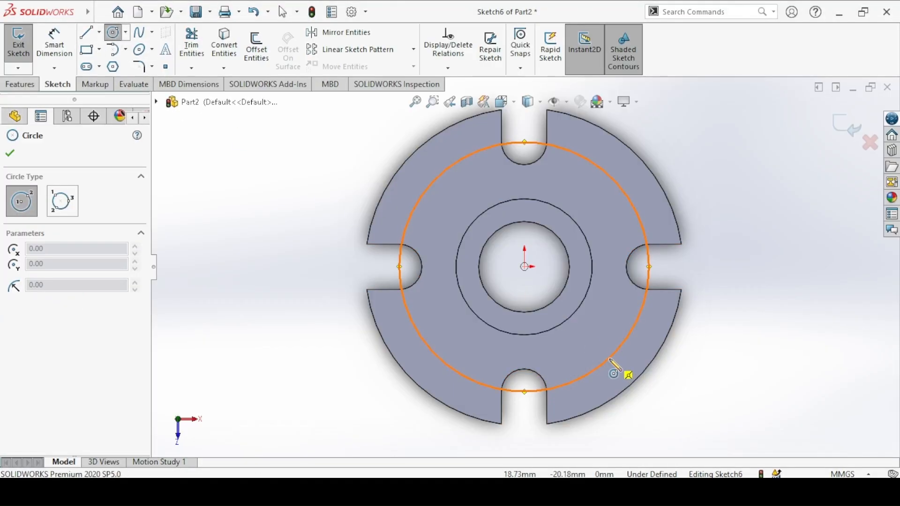
{"action": "left_click", "coordinate": [609, 358]}
{"action": "left_click", "coordinate": [591, 345]}
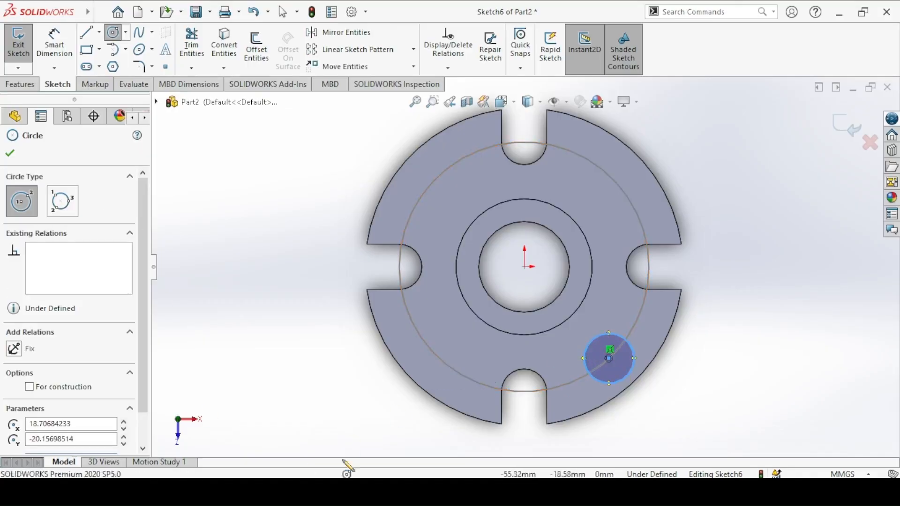
Step: Check the hole size in sketch.png and dimension the circle's diameter to 10 mm
{"action": "left_click", "coordinate": [328, 491]}
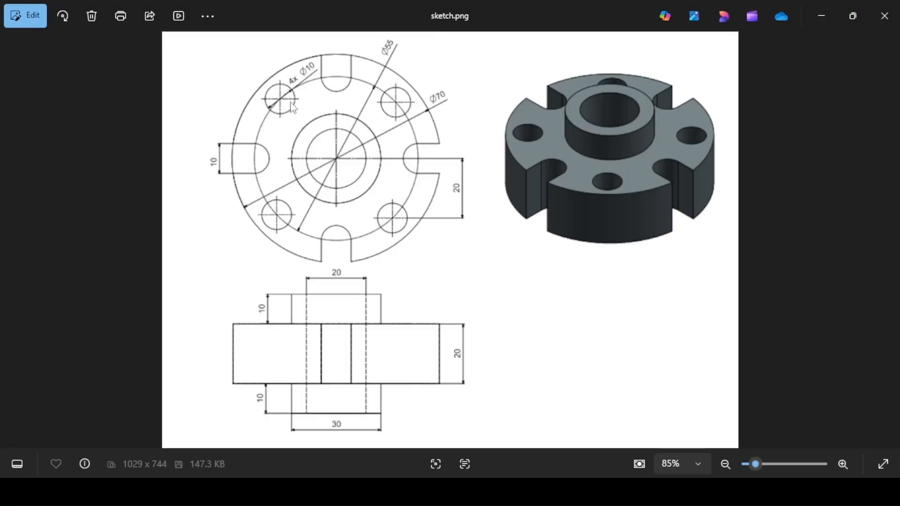
{"action": "left_click", "coordinate": [311, 492]}
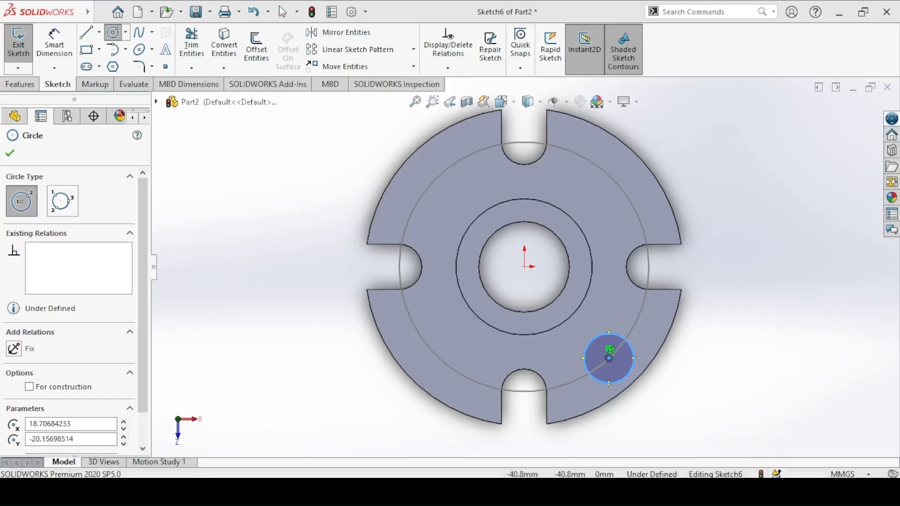
{"action": "left_click", "coordinate": [55, 45]}
{"action": "left_click", "coordinate": [592, 336]}
{"action": "left_click", "coordinate": [678, 334]}
{"action": "type", "text": "10"}
{"action": "key", "text": "Return"}
{"action": "key", "text": "Escape"}
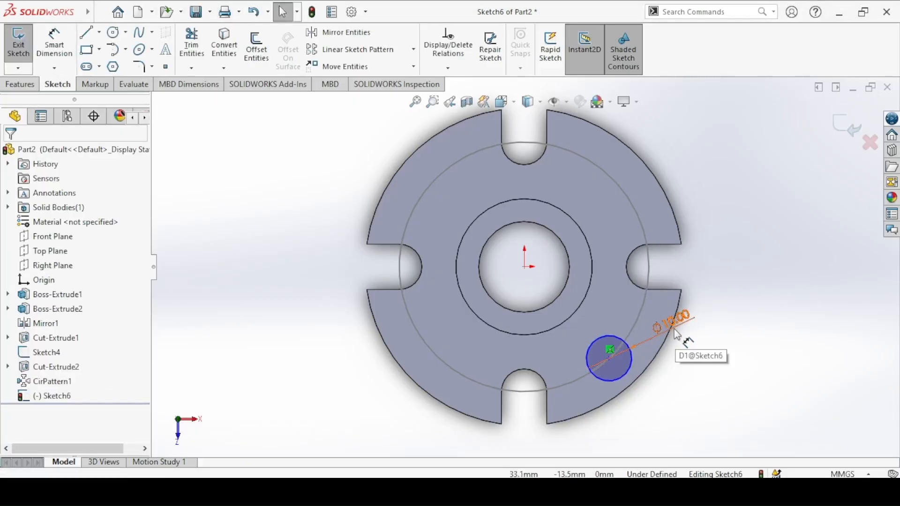
Step: Check the hole offset in sketch.png and dimension the vertical distance from the origin to the circle's centre to 20 mm
{"action": "left_click", "coordinate": [332, 491]}
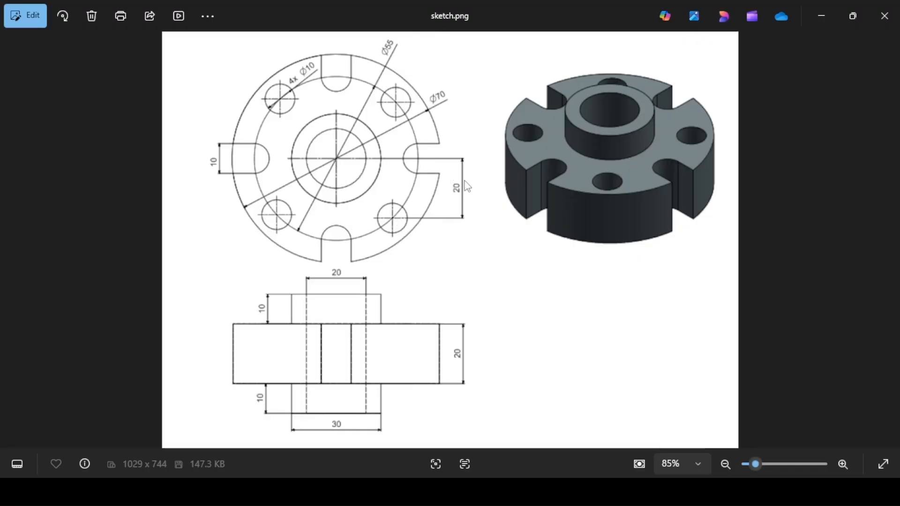
{"action": "key", "text": "alt+Tab"}
{"action": "left_click", "coordinate": [54, 43]}
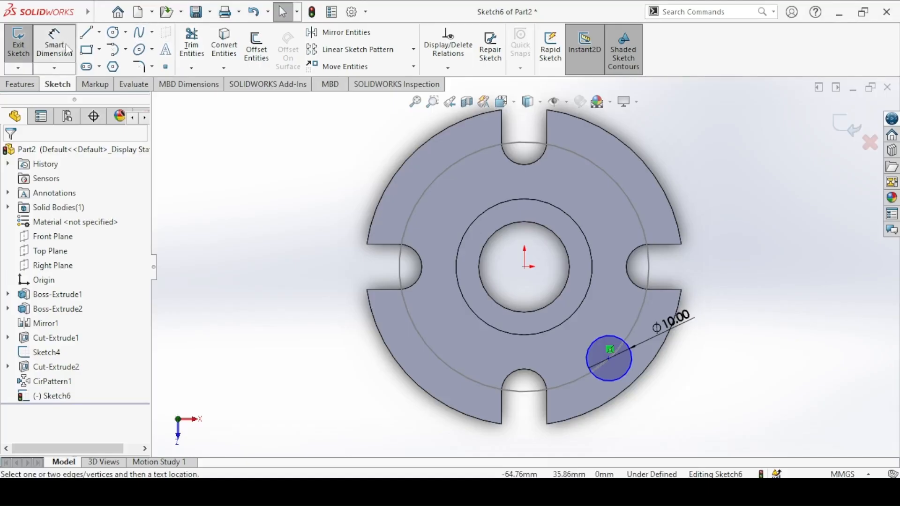
{"action": "left_click", "coordinate": [606, 359]}
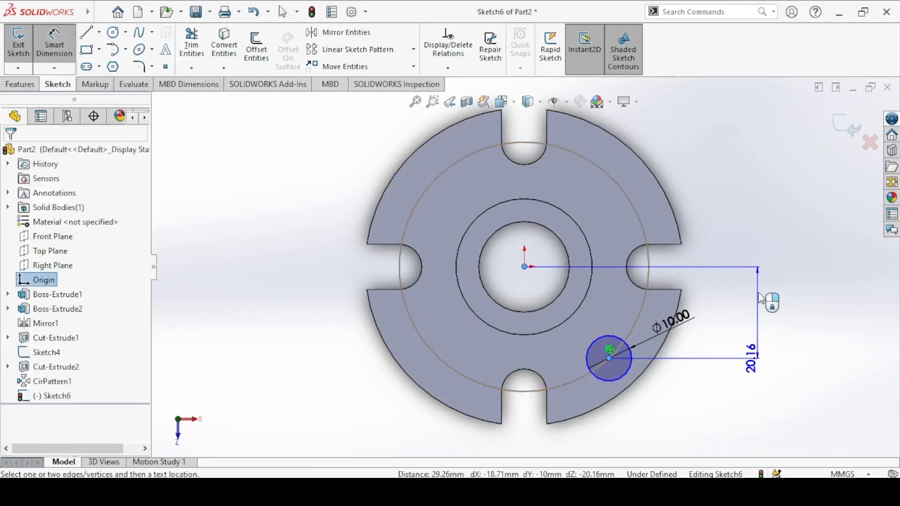
{"action": "left_click", "coordinate": [761, 304]}
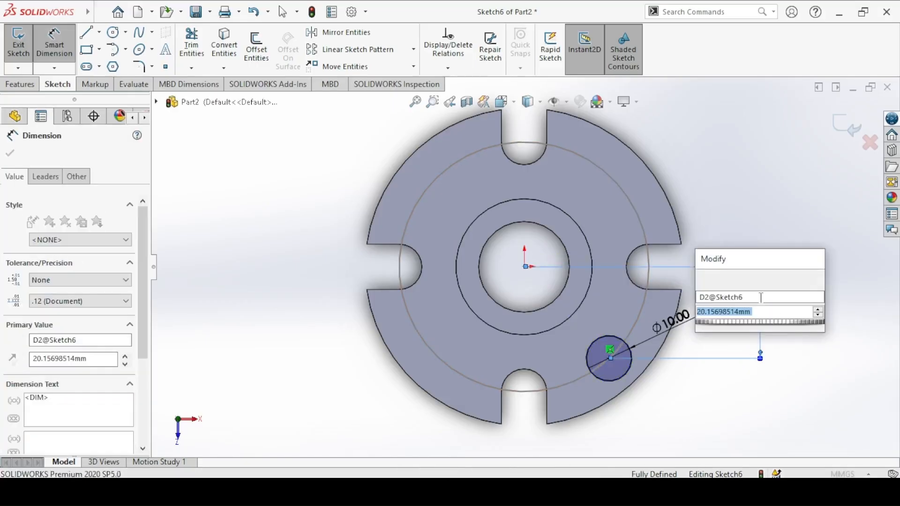
{"action": "type", "text": "20"}
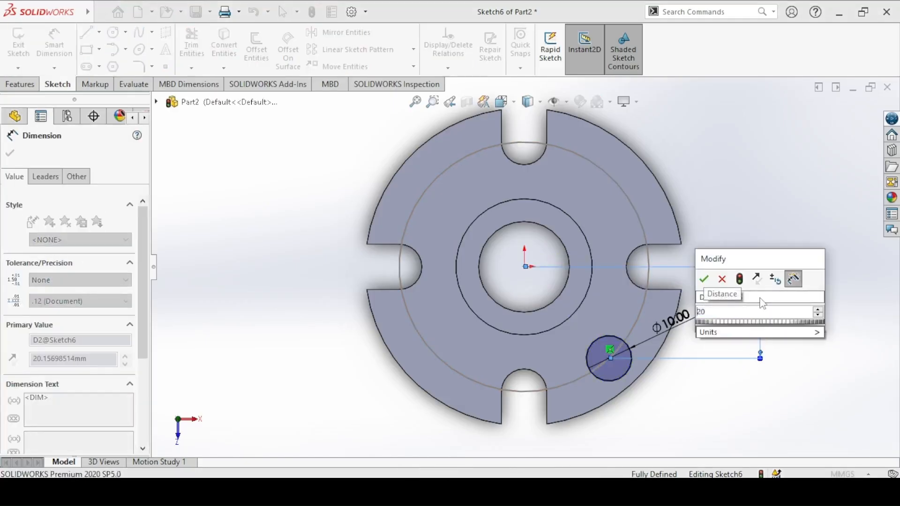
{"action": "key", "text": "Return"}
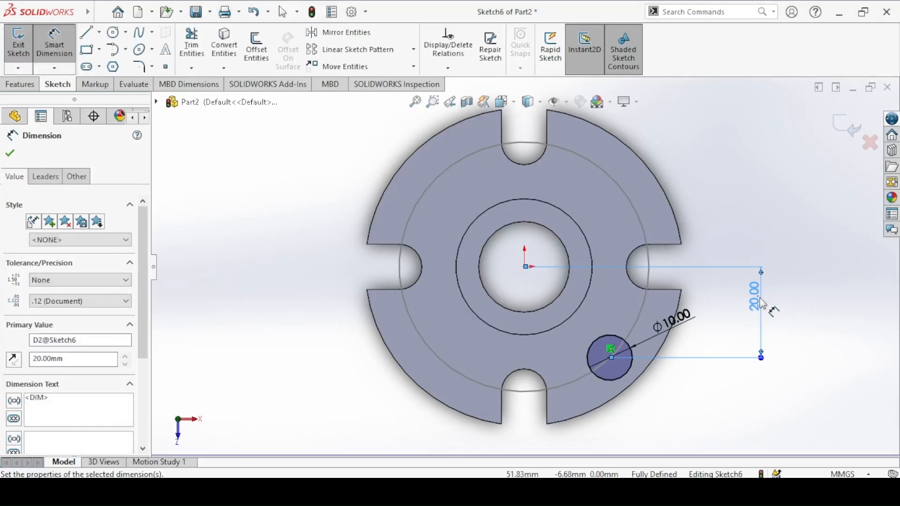
{"action": "key", "text": "Escape"}
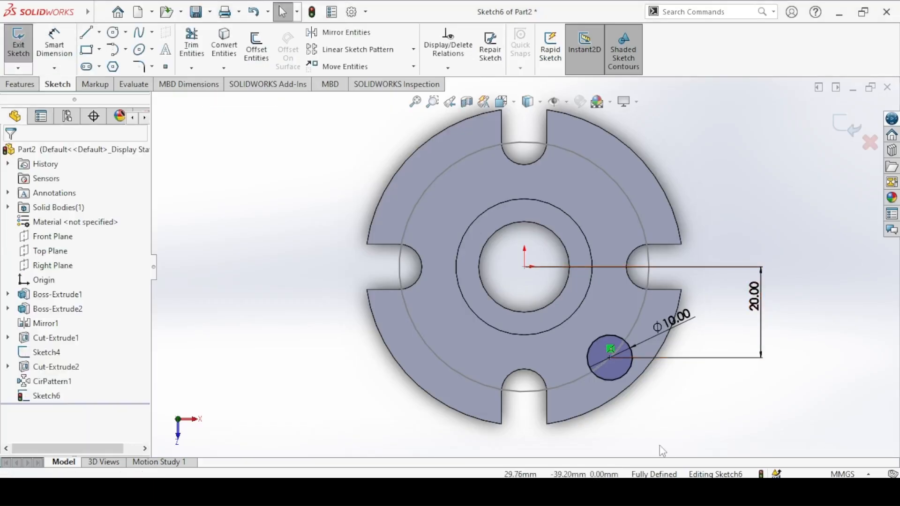
Step: Finish the sketch and cut the 10 mm hole through the disc with the Up To Next end condition
{"action": "left_click", "coordinate": [14, 46]}
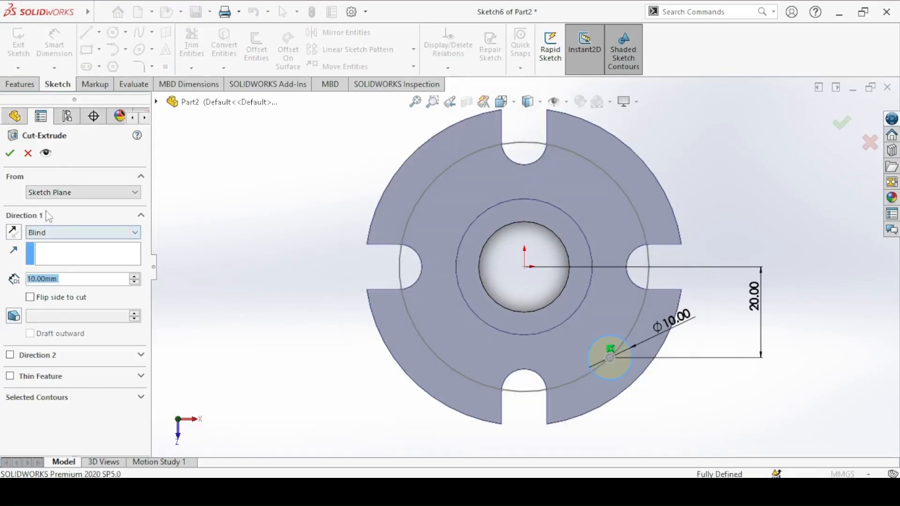
{"action": "middle_click_drag", "start_coordinate": [363, 294], "coordinate": [277, 188]}
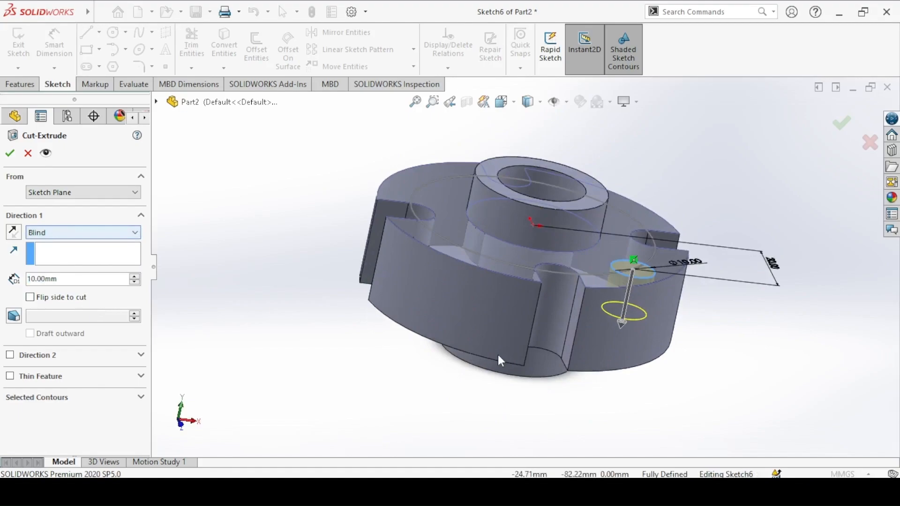
{"action": "left_click", "coordinate": [53, 234]}
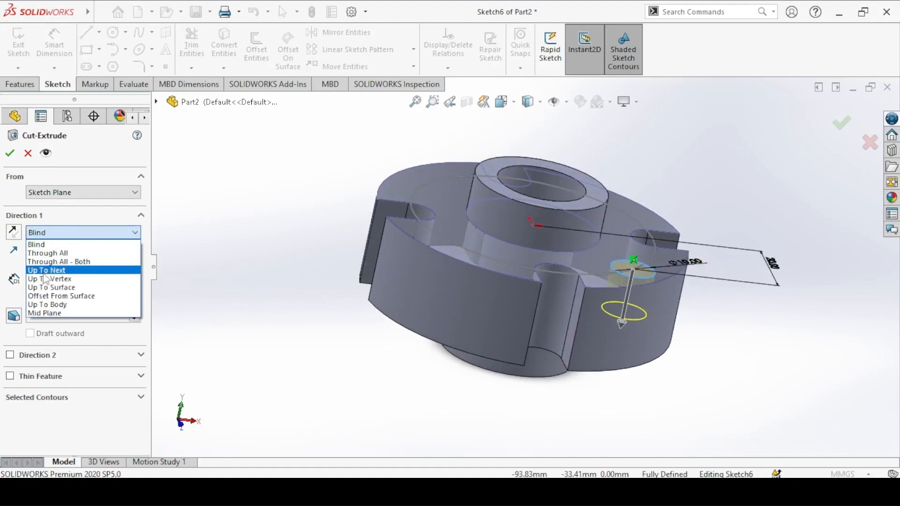
{"action": "left_click", "coordinate": [44, 271]}
{"action": "left_click", "coordinate": [10, 153]}
{"action": "middle_click_drag", "start_coordinate": [261, 241], "coordinate": [425, 321]}
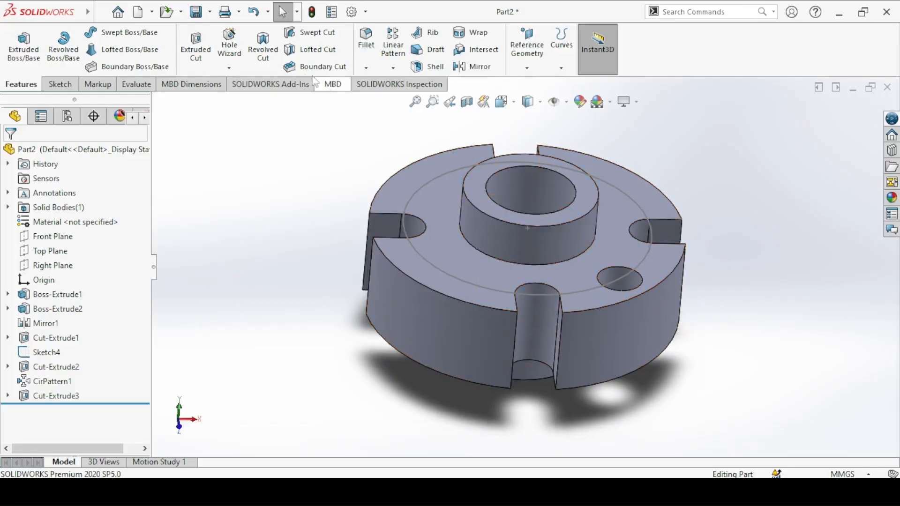
Step: Circular-pattern the hole cut around the disc's outer edge with 4 equally spaced instances over 360 degrees
{"action": "left_click", "coordinate": [393, 68]}
{"action": "left_click", "coordinate": [382, 99]}
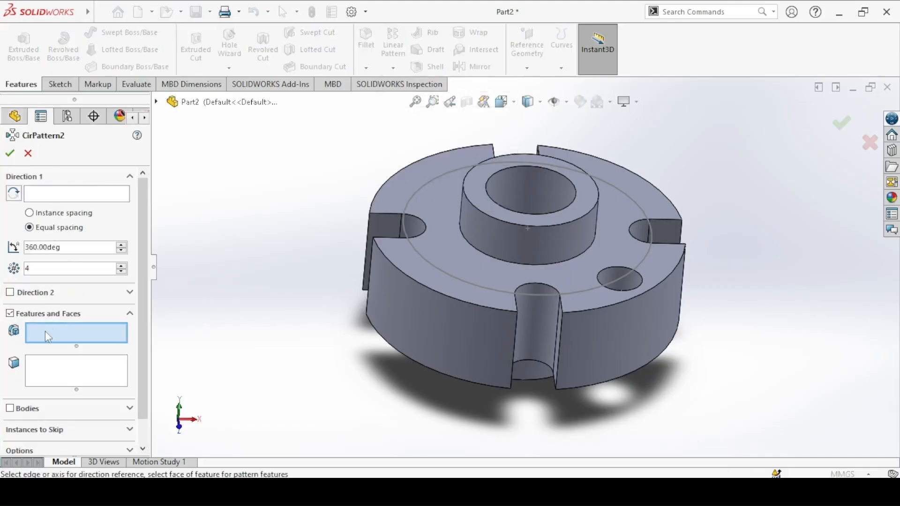
{"action": "middle_click_drag", "start_coordinate": [538, 317], "coordinate": [573, 365]}
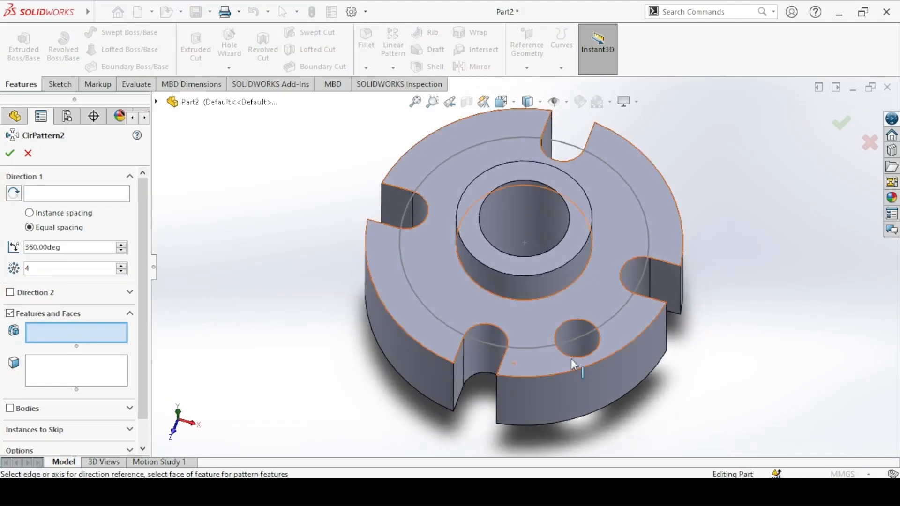
{"action": "left_click", "coordinate": [580, 350]}
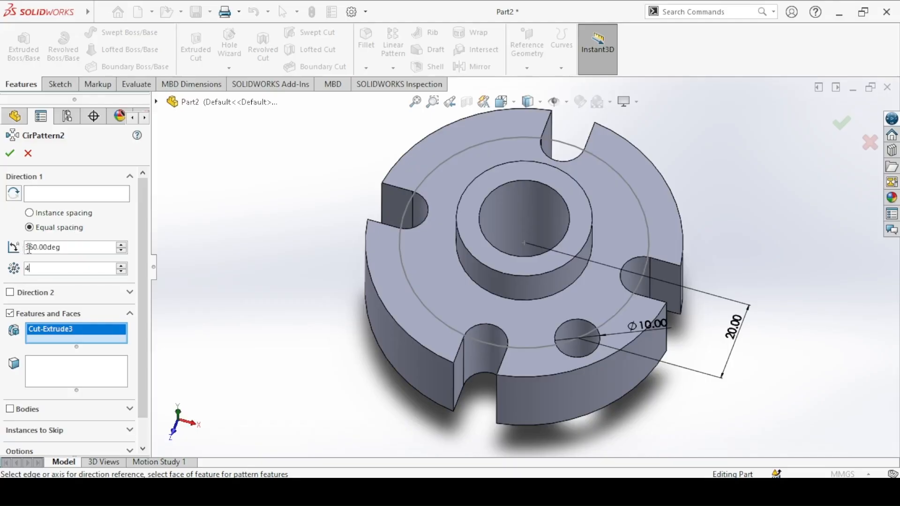
{"action": "left_click", "coordinate": [51, 194]}
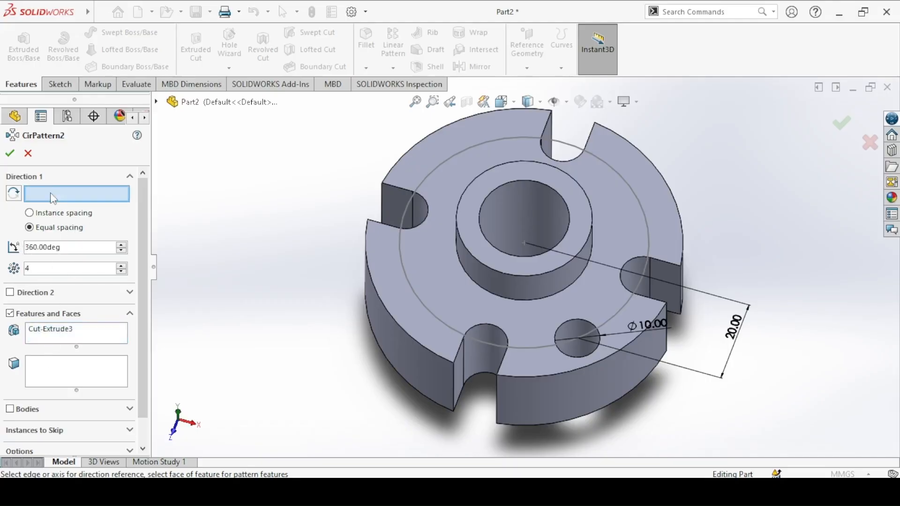
{"action": "left_click", "coordinate": [389, 311]}
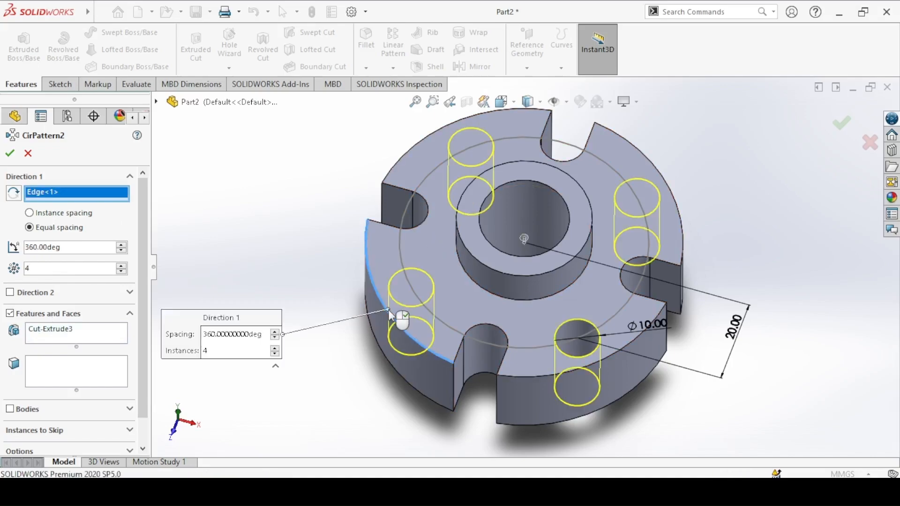
{"action": "left_click", "coordinate": [10, 153]}
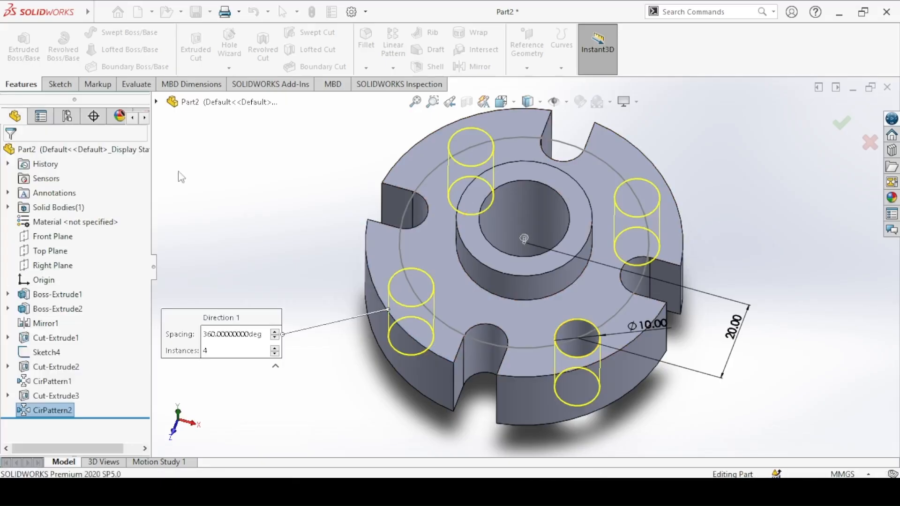
{"action": "left_click", "coordinate": [230, 191]}
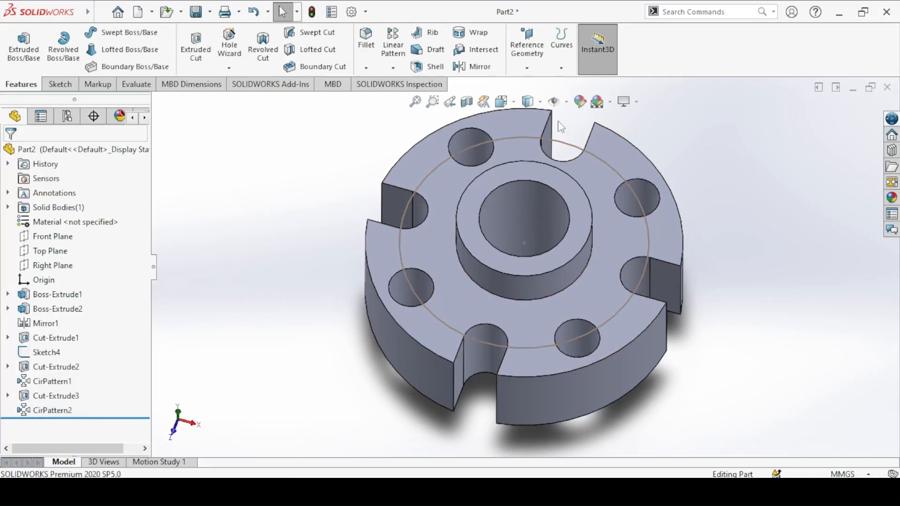
Step: Show the part in isometric view, hide the 55 mm reference circle sketch and fit the model to the view
{"action": "left_click", "coordinate": [510, 103]}
{"action": "left_click", "coordinate": [577, 145]}
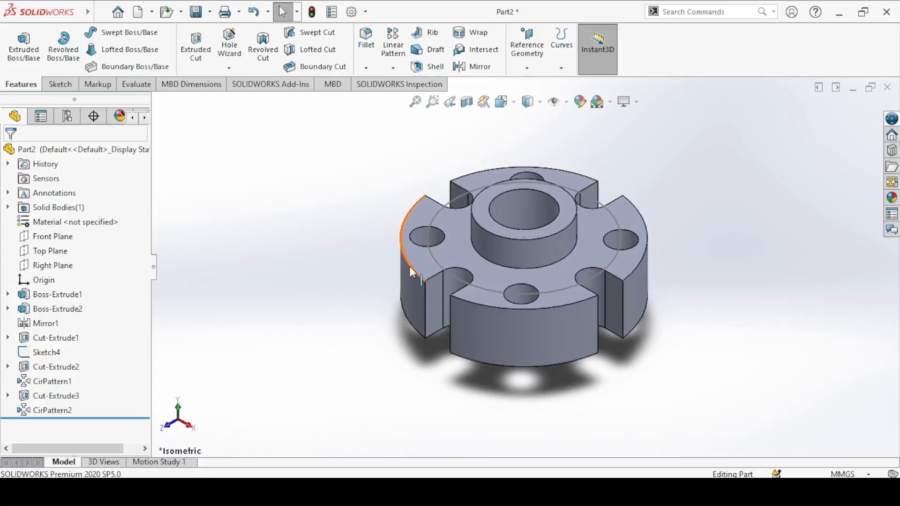
{"action": "left_click", "coordinate": [433, 259]}
{"action": "left_click", "coordinate": [486, 228]}
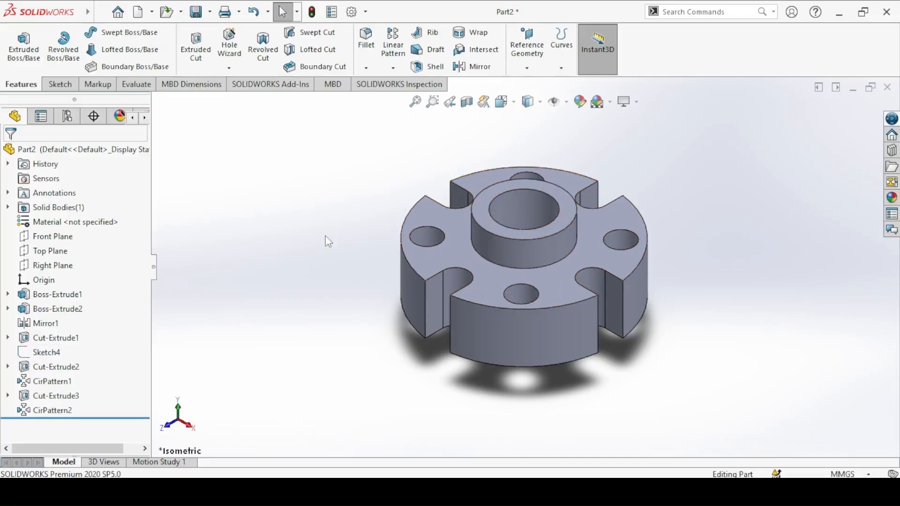
{"action": "key", "text": "f"}
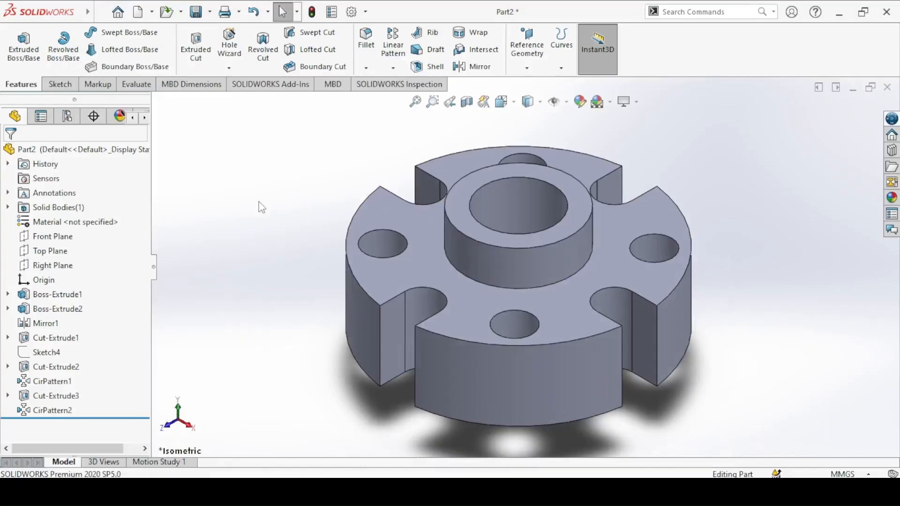